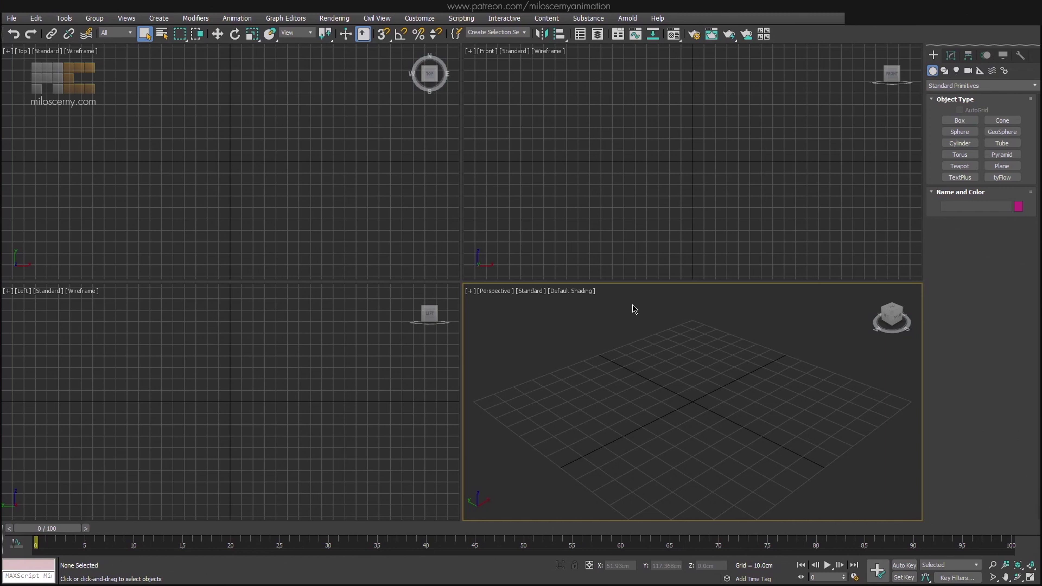
Create a CATParent rig base (Character001) at the grid centre, then maximize and tilt the Perspective view.
{"action": "left_click", "coordinate": [980, 85]}
{"action": "left_click", "coordinate": [950, 165]}
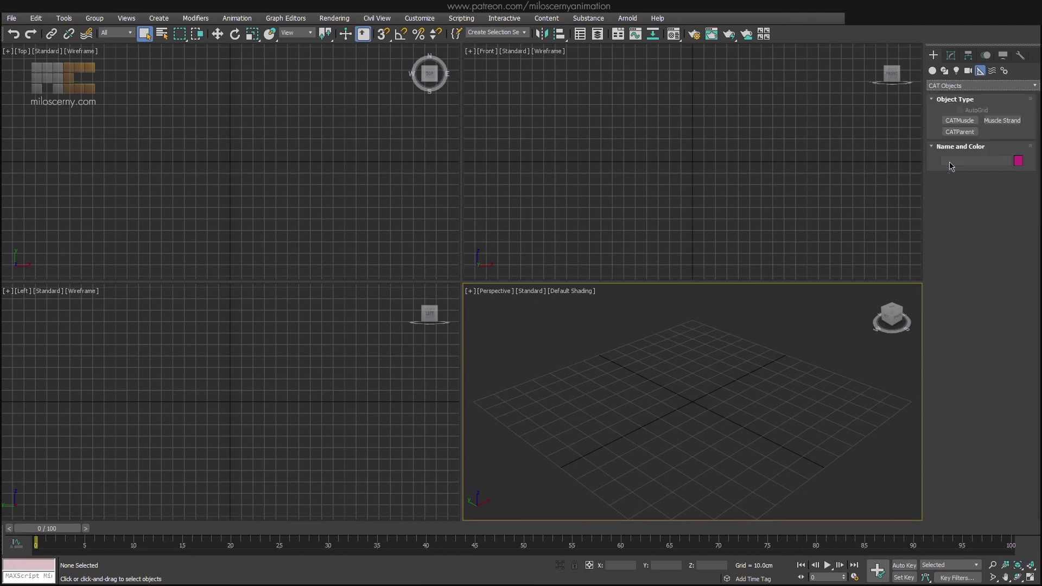
{"action": "left_click", "coordinate": [962, 132]}
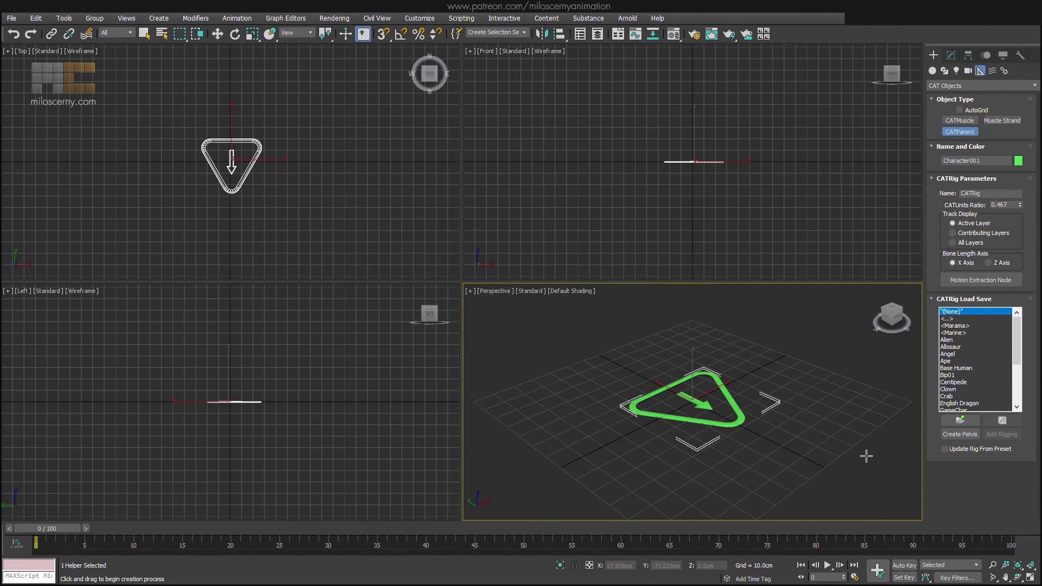
{"action": "left_click", "coordinate": [1029, 576]}
{"action": "mouse_move", "coordinate": [820, 435]}
{"action": "middle_mouse_down", "text": "alt"}
{"action": "mouse_move", "coordinate": [682, 366]}
{"action": "mouse_move", "coordinate": [676, 391]}
{"action": "middle_mouse_up", "text": "alt"}
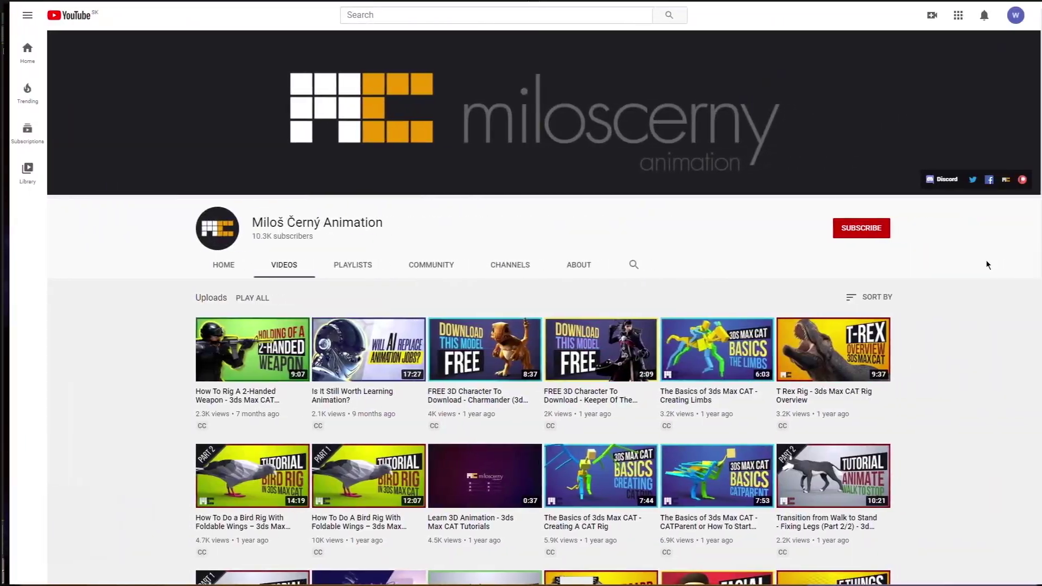
{"action": "scroll", "coordinate": [979, 260], "scroll_direction": "down", "scroll_amount": 6}
{"action": "scroll", "coordinate": [985, 257], "scroll_direction": "down", "scroll_amount": 2}
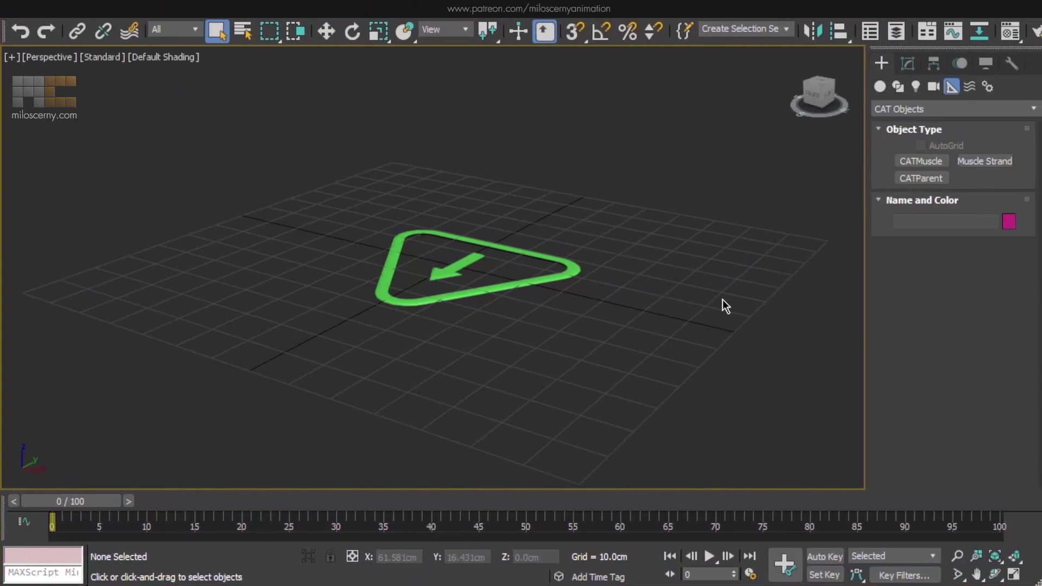
Create a pelvis with a leg on the rig base and select the left leg.
{"action": "left_click", "coordinate": [908, 64]}
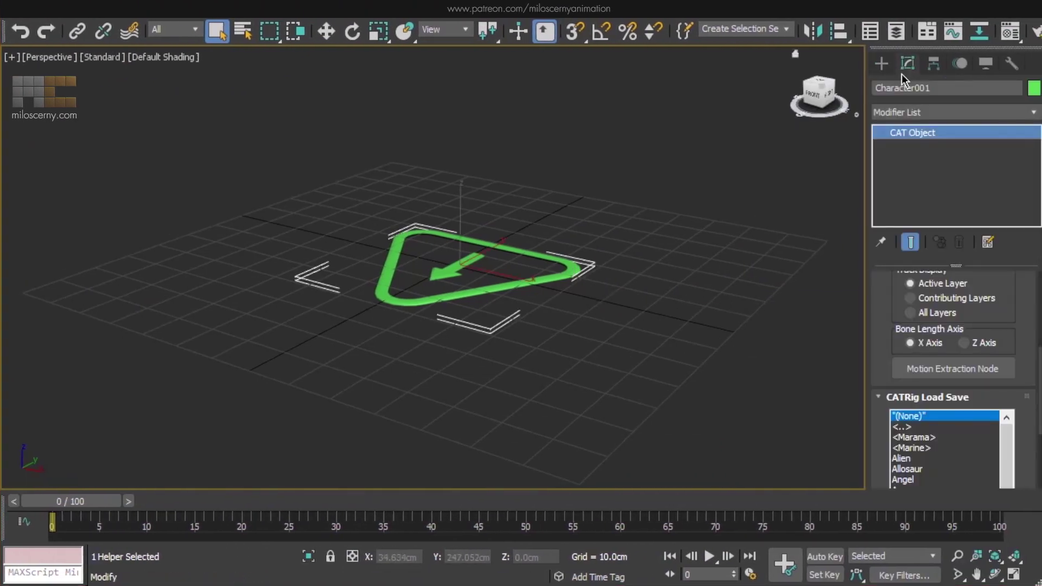
{"action": "scroll", "coordinate": [881, 428], "scroll_direction": "down", "scroll_amount": 3}
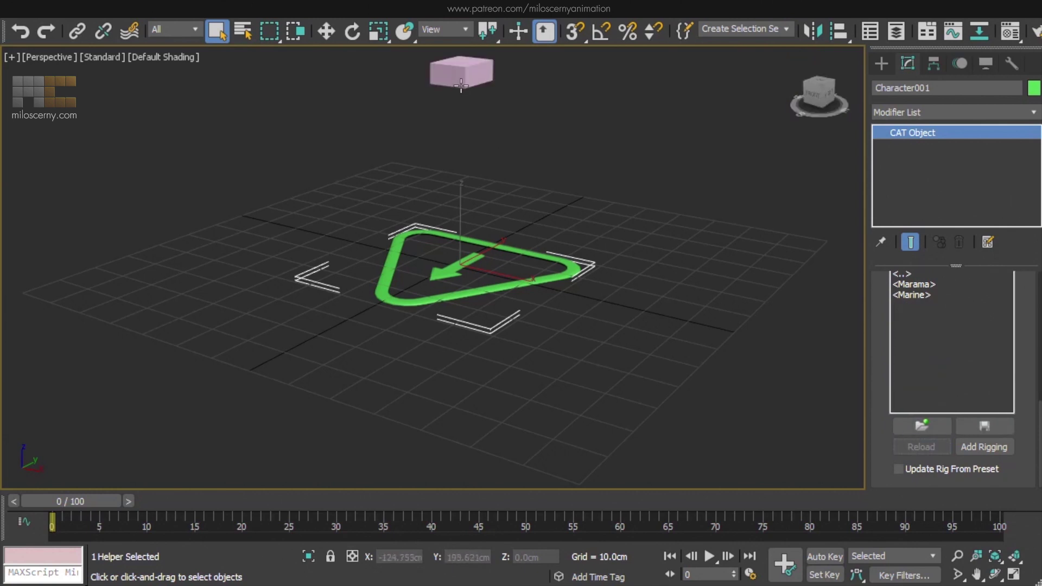
{"action": "left_click", "coordinate": [461, 84]}
{"action": "middle_click_drag", "start_coordinate": [813, 360], "coordinate": [630, 308], "text": "alt"}
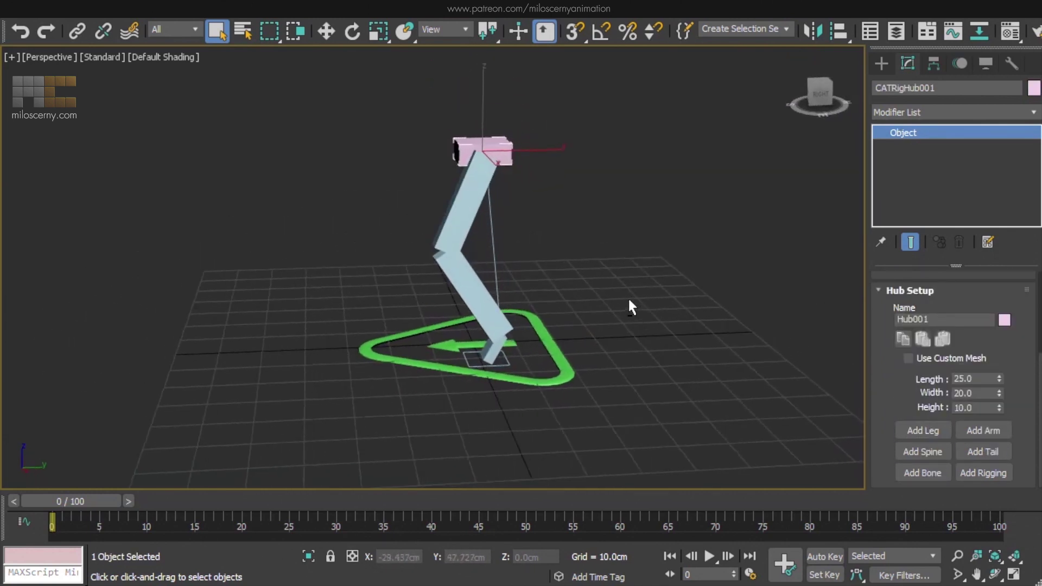
{"action": "left_click", "coordinate": [465, 227]}
{"action": "type", "text": "3"}
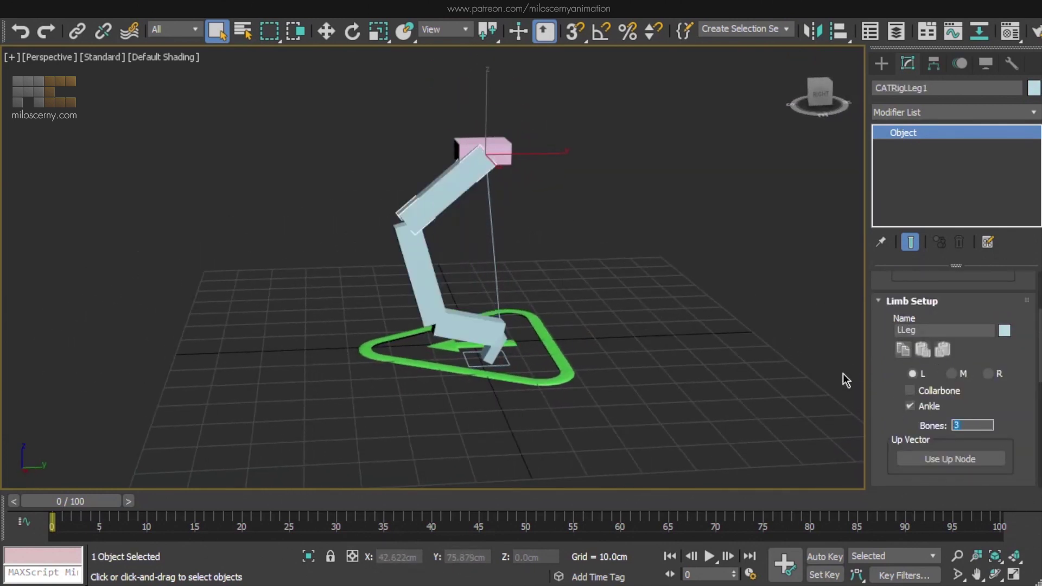
Rebuild the left leg with 3 bones and check its ankle.
{"action": "middle_click_drag", "start_coordinate": [459, 327], "coordinate": [493, 318]}
{"action": "key", "text": "w"}
{"action": "left_click", "coordinate": [597, 258]}
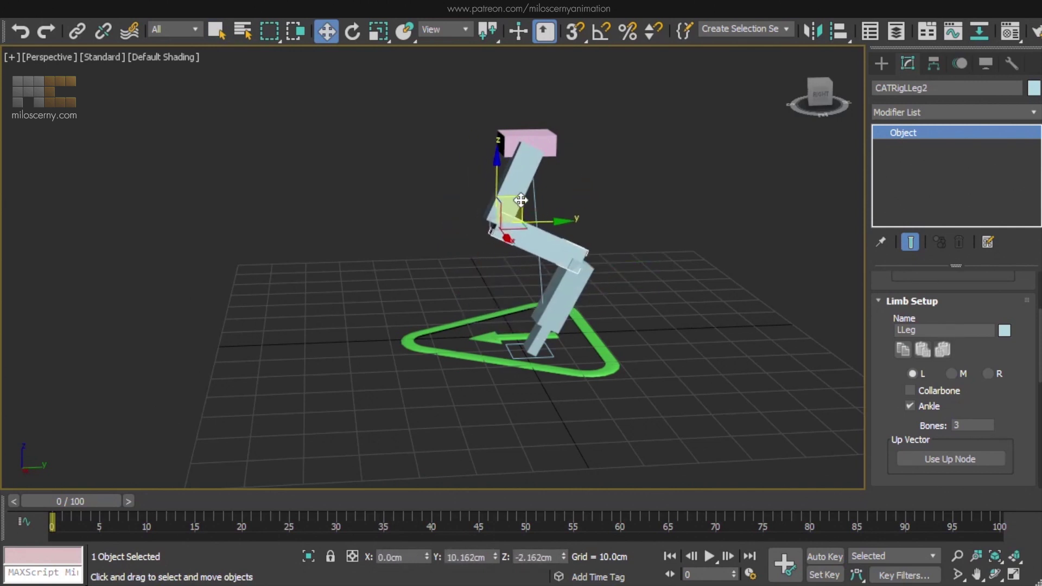
{"action": "mouse_move", "coordinate": [520, 200]}
{"action": "middle_mouse_down", "text": "alt"}
{"action": "mouse_move", "coordinate": [553, 310]}
{"action": "mouse_move", "coordinate": [580, 268]}
{"action": "middle_mouse_up", "text": "alt"}
{"action": "left_click", "coordinate": [535, 252]}
{"action": "key", "text": "e"}
{"action": "key", "text": "w"}
Reselect the pelvis hub, add two spines, and select the top spine hub.
{"action": "left_click", "coordinate": [461, 105]}
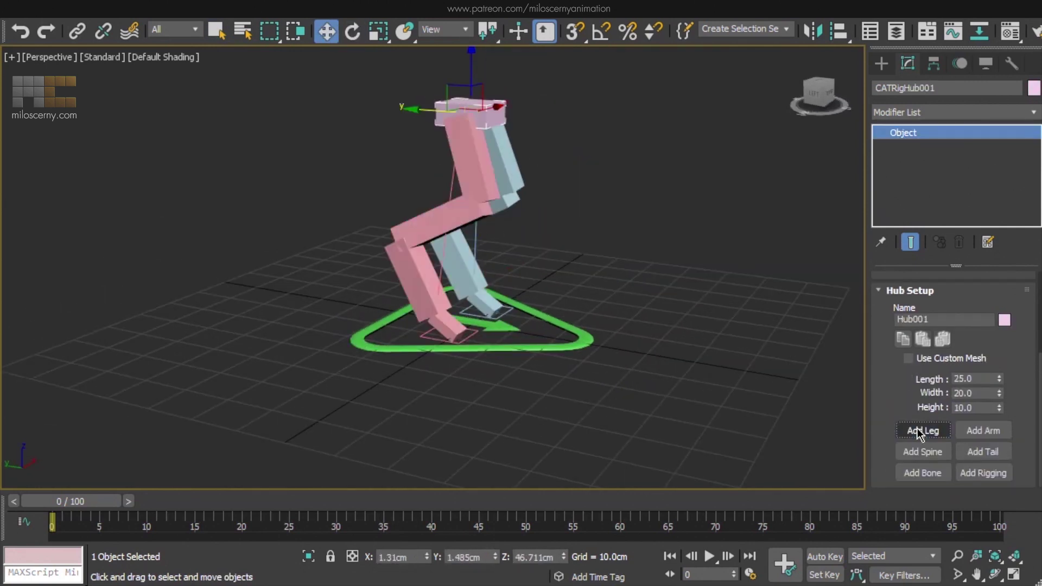
{"action": "mouse_move", "coordinate": [815, 392]}
{"action": "middle_mouse_down", "text": "alt"}
{"action": "mouse_move", "coordinate": [505, 285]}
{"action": "mouse_move", "coordinate": [633, 298]}
{"action": "middle_mouse_up", "text": "alt"}
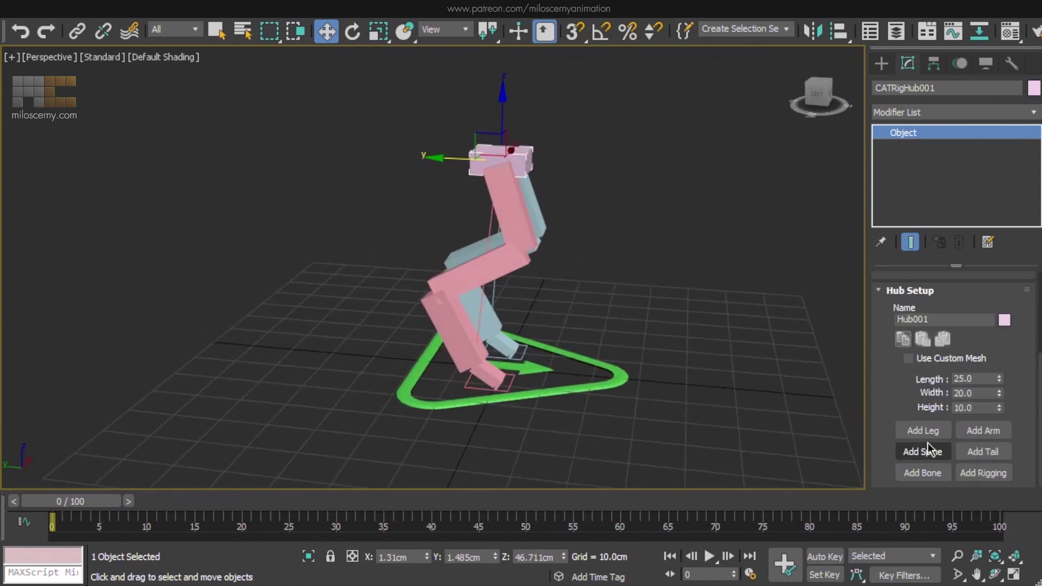
{"action": "mouse_move", "coordinate": [674, 254]}
{"action": "middle_mouse_down", "text": "alt"}
{"action": "mouse_move", "coordinate": [531, 167]}
{"action": "mouse_move", "coordinate": [517, 201]}
{"action": "middle_mouse_up", "text": "alt"}
{"action": "left_click", "coordinate": [530, 168]}
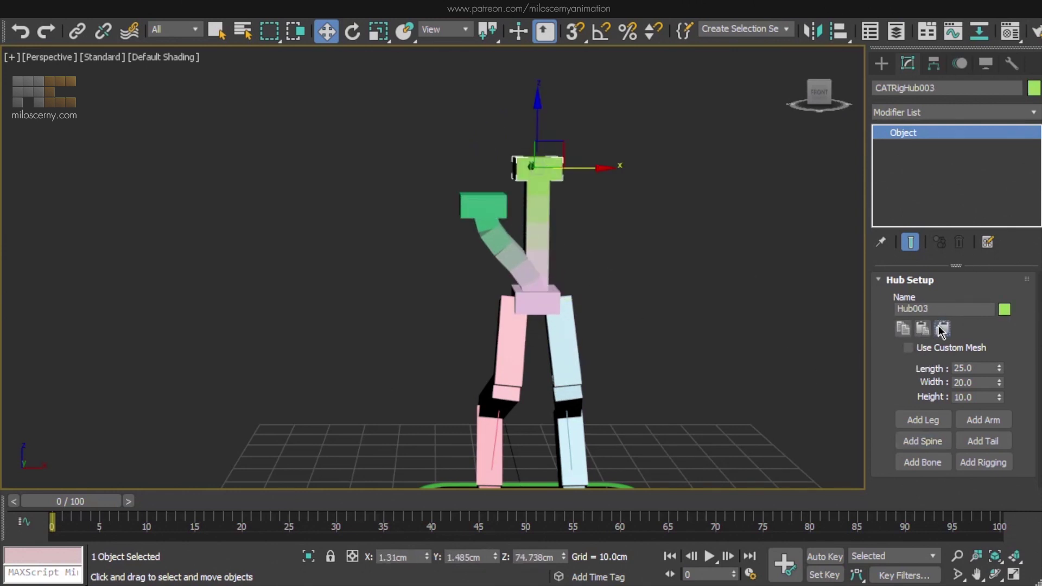
Bend the second spine outward via its top hub and attach an arm to the other spine.
{"action": "left_click_drag", "start_coordinate": [544, 155], "coordinate": [568, 152]}
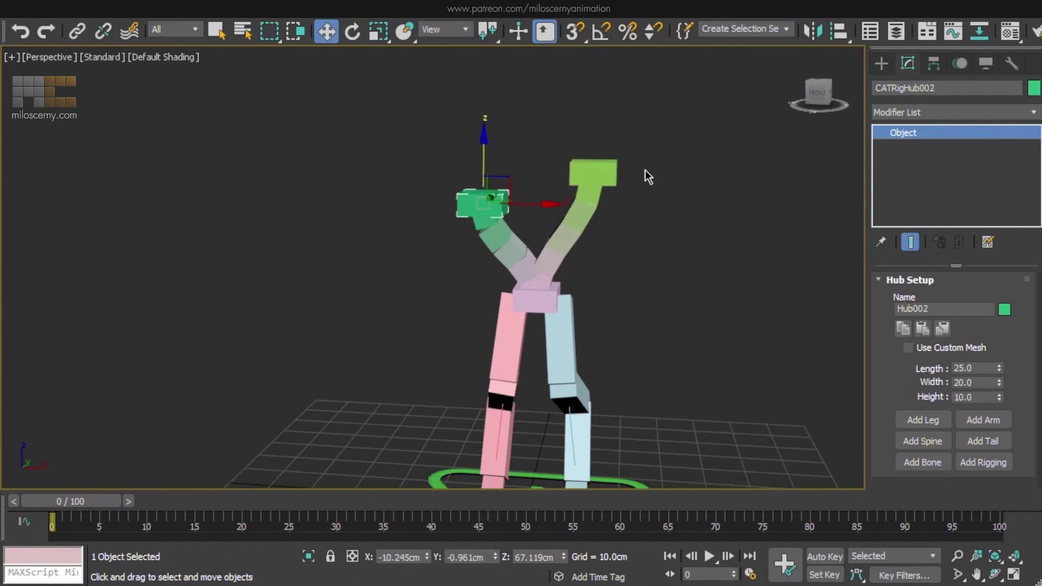
{"action": "mouse_move", "coordinate": [585, 179]}
{"action": "middle_mouse_down", "text": "alt"}
{"action": "mouse_move", "coordinate": [691, 250]}
{"action": "mouse_move", "coordinate": [885, 412]}
{"action": "middle_mouse_up", "text": "alt"}
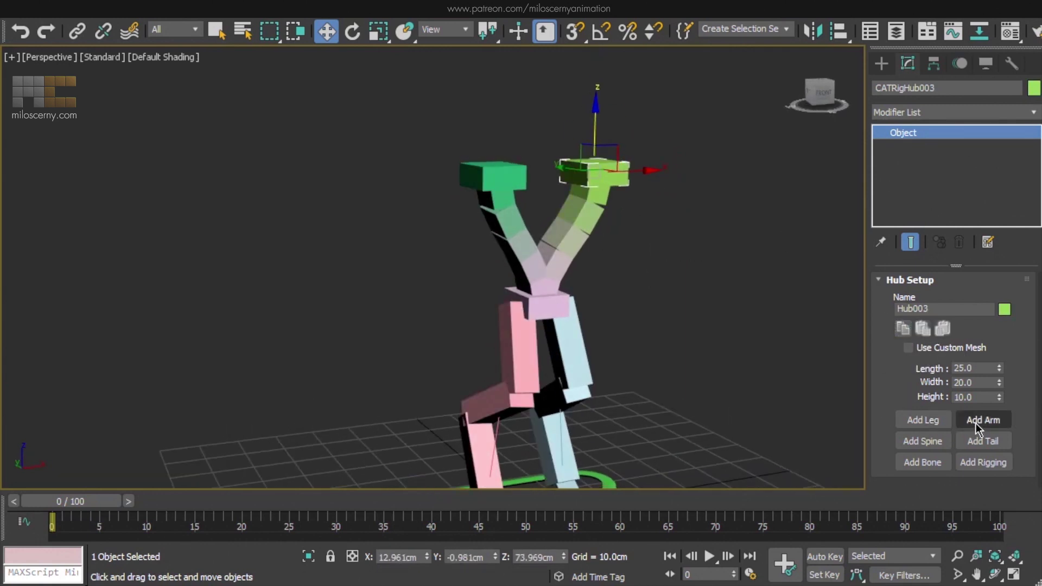
{"action": "middle_click_drag", "start_coordinate": [722, 315], "coordinate": [693, 261], "text": "alt"}
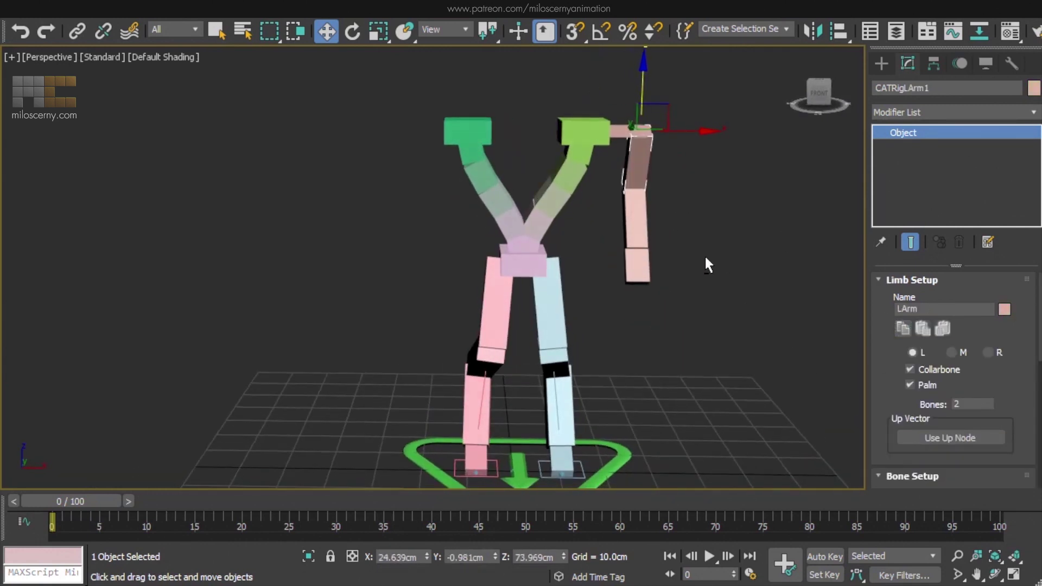
{"action": "left_click", "coordinate": [502, 138]}
{"action": "left_click", "coordinate": [555, 167]}
Give the left palm 4 digits and select the whole left hand.
{"action": "left_click", "coordinate": [639, 163]}
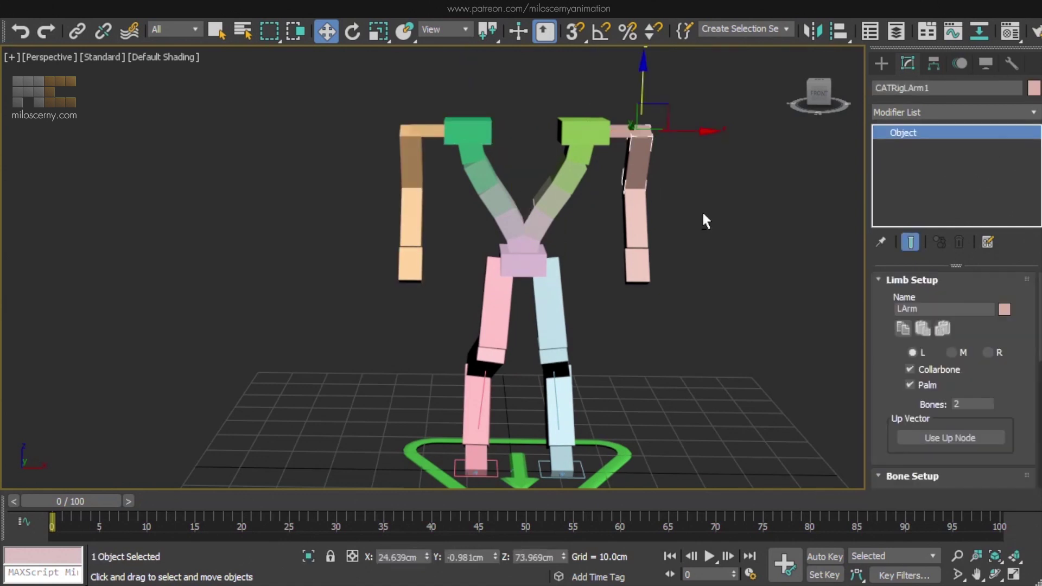
{"action": "key", "text": "e"}
{"action": "mouse_move", "coordinate": [707, 225]}
{"action": "middle_mouse_down", "text": "alt"}
{"action": "mouse_move", "coordinate": [555, 257]}
{"action": "mouse_move", "coordinate": [659, 286]}
{"action": "middle_mouse_up", "text": "alt"}
{"action": "left_click", "coordinate": [607, 269]}
{"action": "key", "text": "w"}
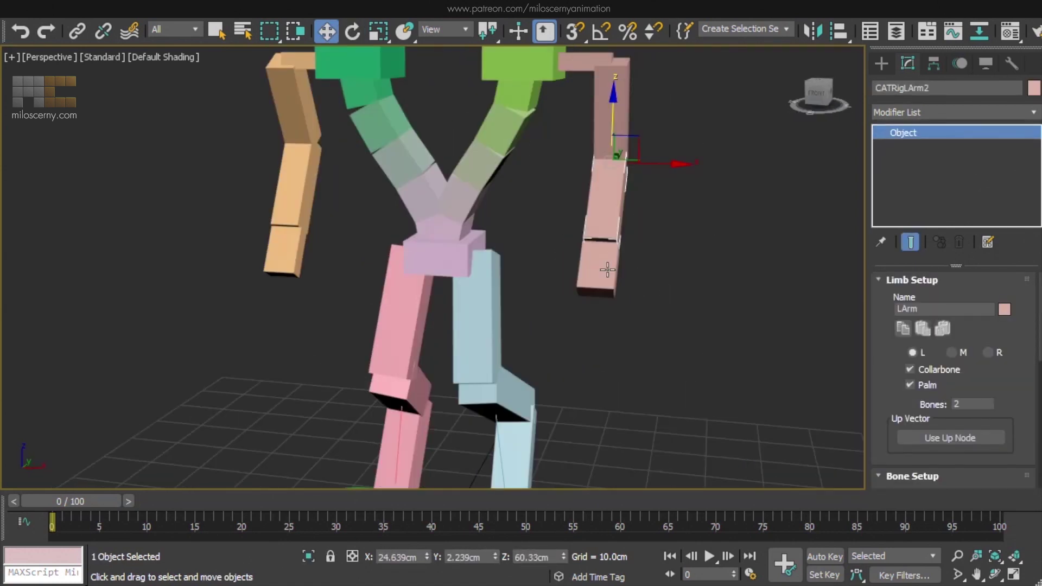
{"action": "scroll", "coordinate": [923, 358], "scroll_direction": "down", "scroll_amount": 2}
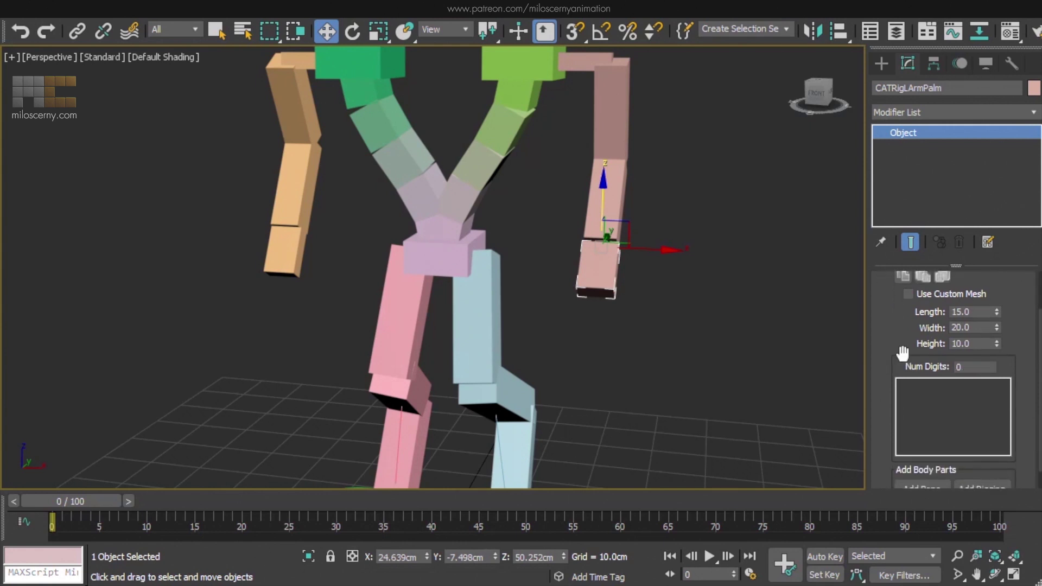
{"action": "double_click", "coordinate": [607, 274]}
Reposition the left forearm and select the left palm for rotation.
{"action": "middle_click_drag", "start_coordinate": [607, 272], "coordinate": [584, 274], "text": "alt"}
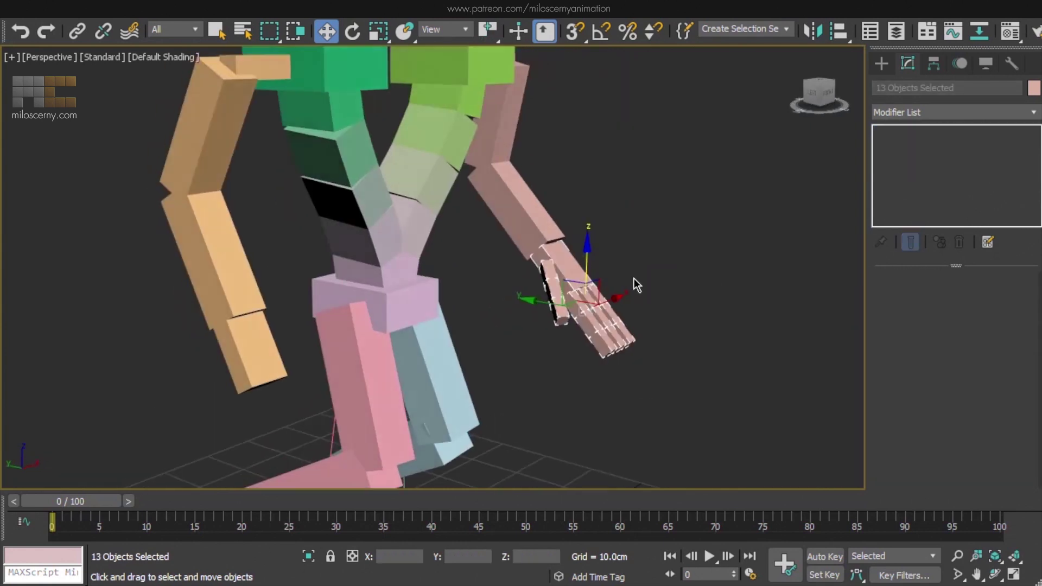
{"action": "middle_click_drag", "start_coordinate": [570, 329], "coordinate": [587, 225], "text": "alt"}
{"action": "key", "text": "w"}
{"action": "left_click", "coordinate": [587, 225]}
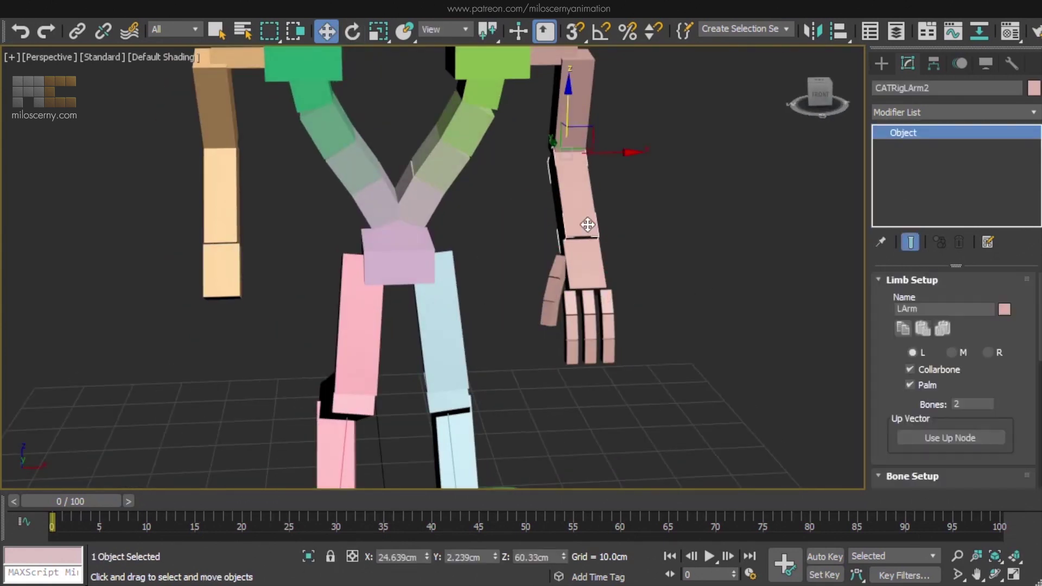
{"action": "left_click_drag", "start_coordinate": [893, 399], "coordinate": [904, 224]}
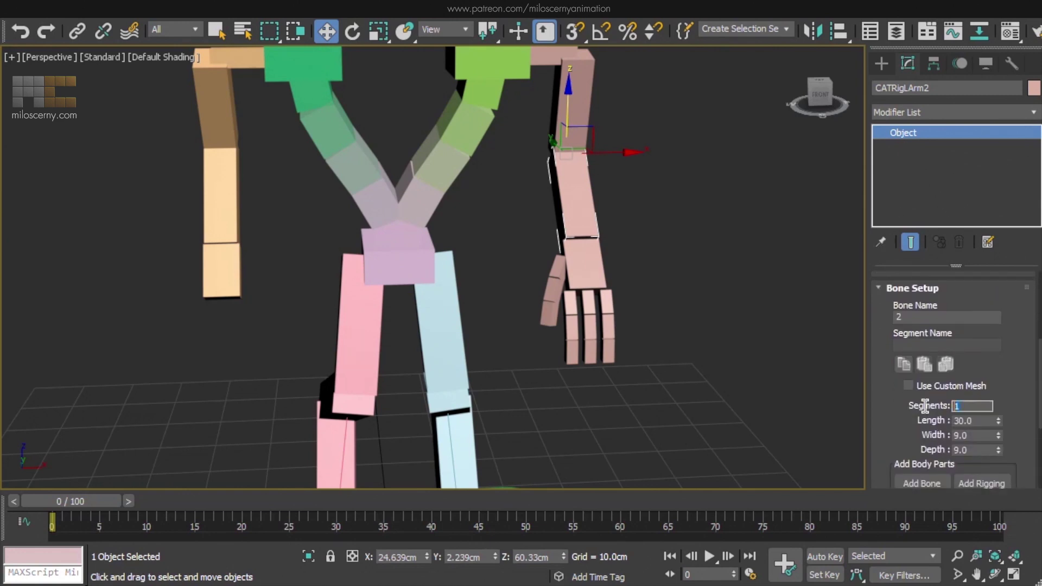
{"action": "left_click", "coordinate": [589, 252]}
{"action": "key", "text": "e"}
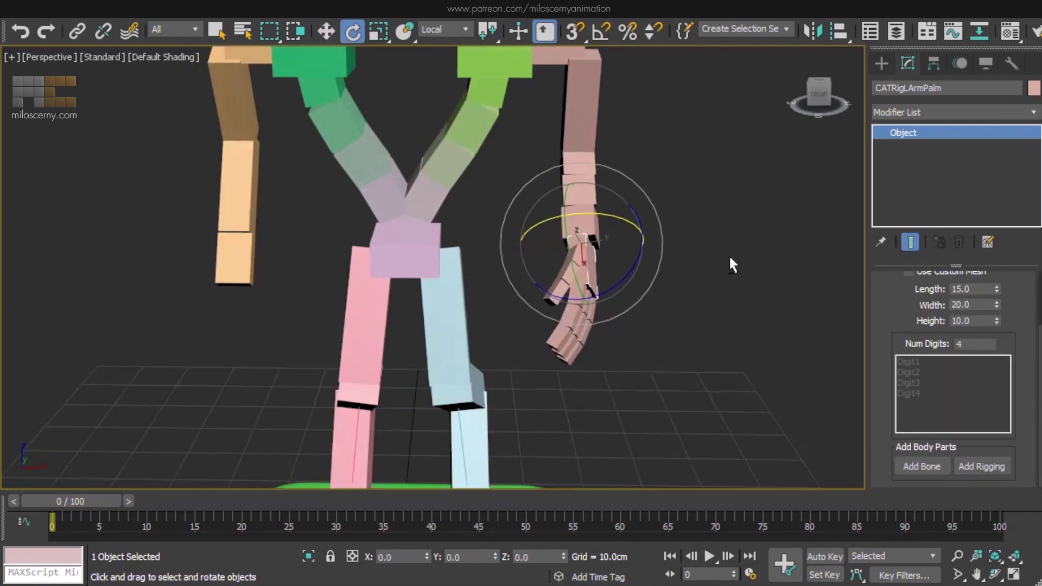
Curl the left palm's fingers down and copy the left arm setup onto the right arm.
{"action": "middle_click_drag", "start_coordinate": [670, 217], "coordinate": [675, 176], "text": "alt"}
{"action": "key", "text": "w"}
{"action": "left_click", "coordinate": [675, 177]}
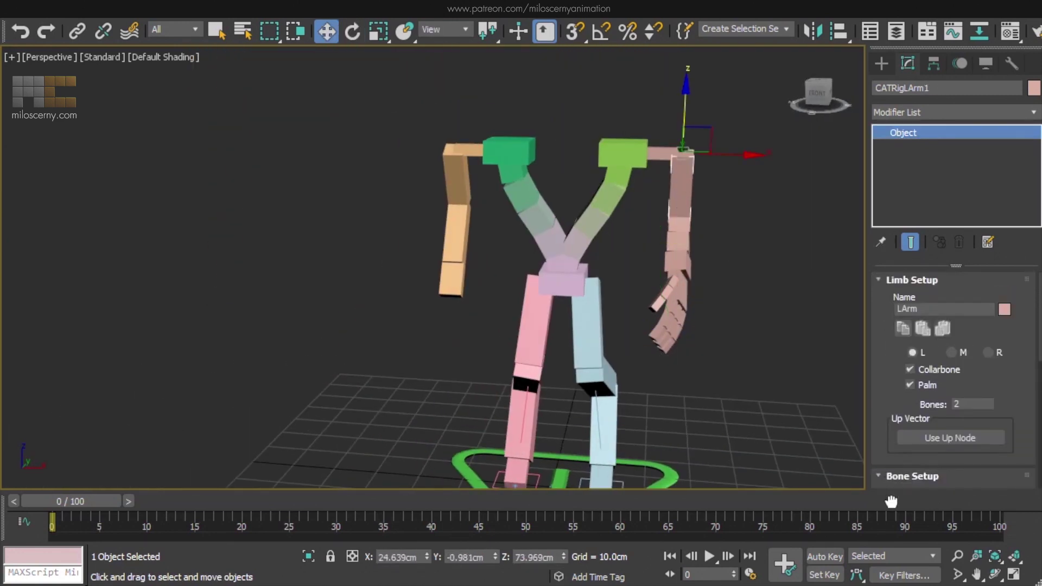
{"action": "left_click", "coordinate": [901, 330]}
{"action": "left_click", "coordinate": [450, 163]}
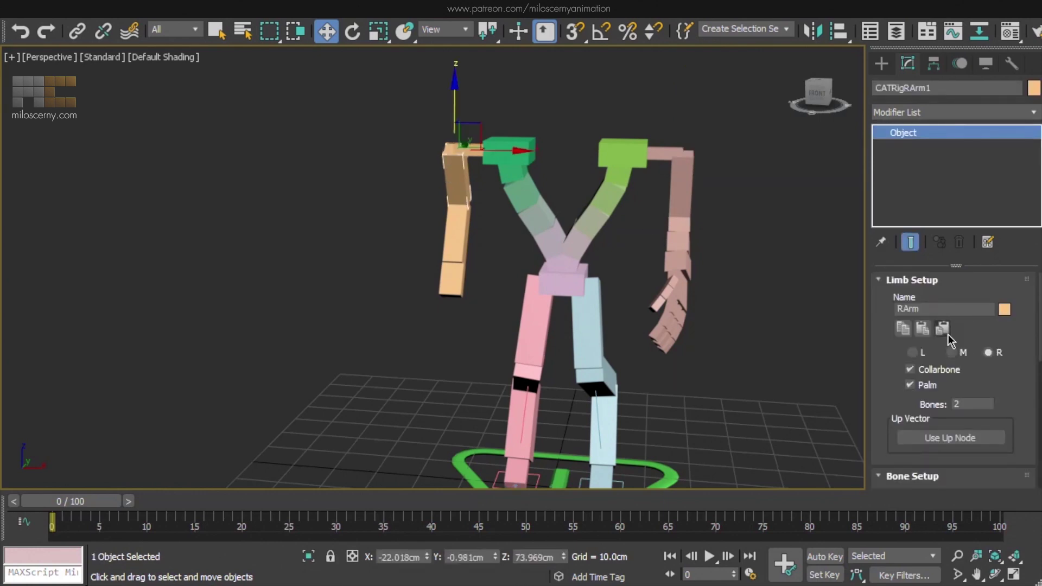
Add toes to the left foot's ankle.
{"action": "middle_click_drag", "start_coordinate": [578, 298], "coordinate": [566, 333], "text": "alt"}
{"action": "left_click", "coordinate": [566, 333]}
{"action": "scroll", "coordinate": [565, 333], "scroll_direction": "up", "scroll_amount": 5}
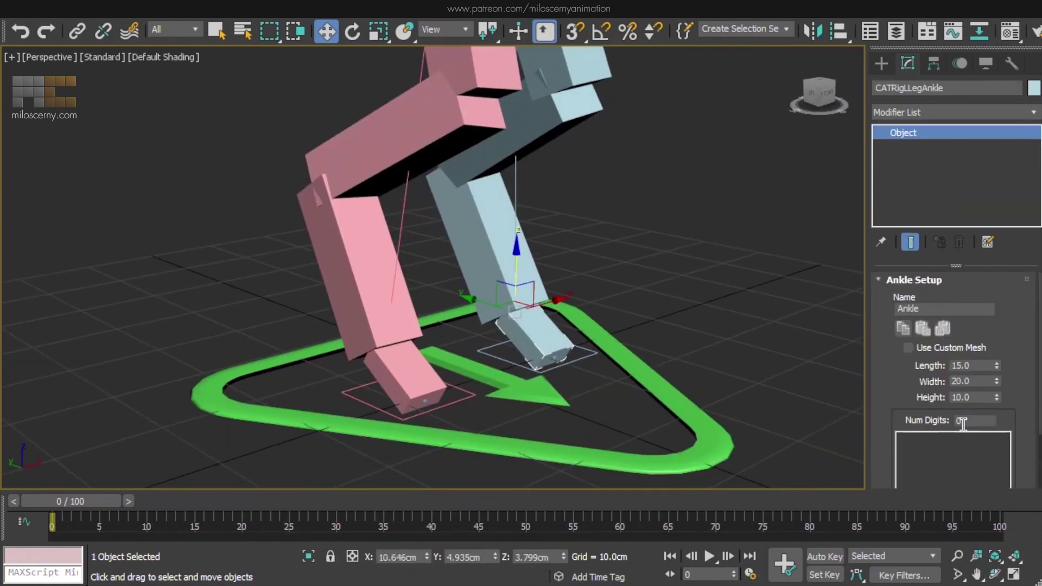
{"action": "left_click", "coordinate": [575, 369]}
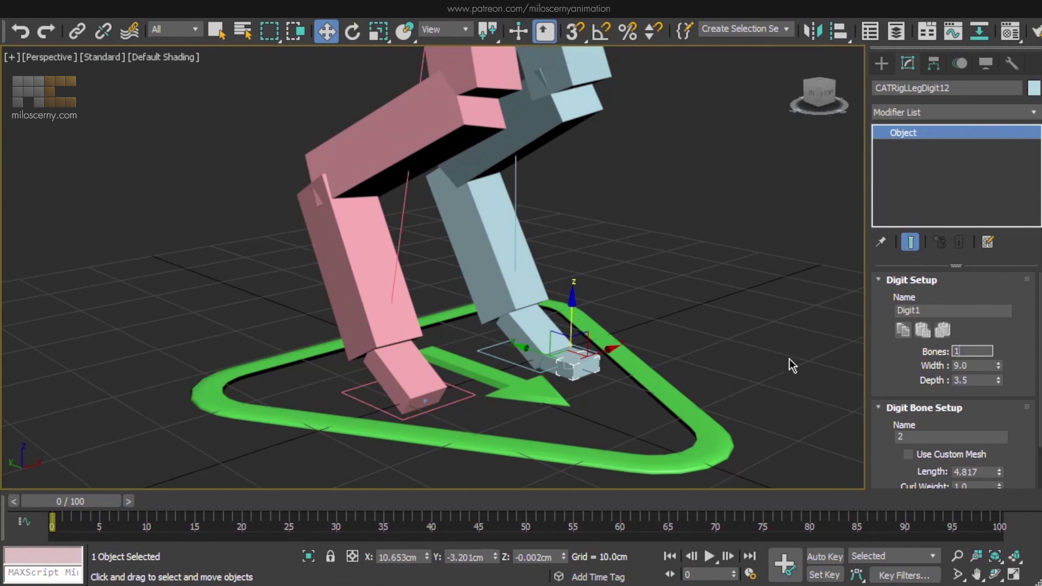
{"action": "scroll", "coordinate": [701, 342], "scroll_direction": "down", "scroll_amount": 2}
Show edged faces and add a neck spine (height 27.2) above the straight spine's hub.
{"action": "key", "text": "Page_Up"}
{"action": "key", "text": "F4"}
{"action": "middle_click_drag", "start_coordinate": [678, 291], "coordinate": [629, 316], "text": "alt"}
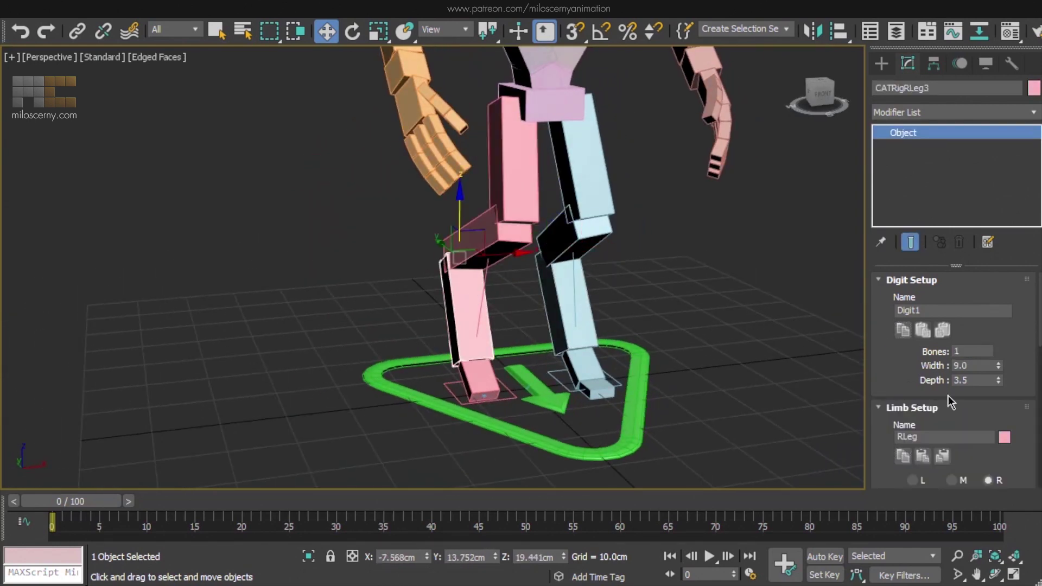
{"action": "left_click", "coordinate": [747, 293]}
{"action": "scroll", "coordinate": [699, 326], "scroll_direction": "down", "scroll_amount": 3}
{"action": "scroll", "coordinate": [699, 325], "scroll_direction": "down", "scroll_amount": 2}
{"action": "left_click", "coordinate": [572, 216]}
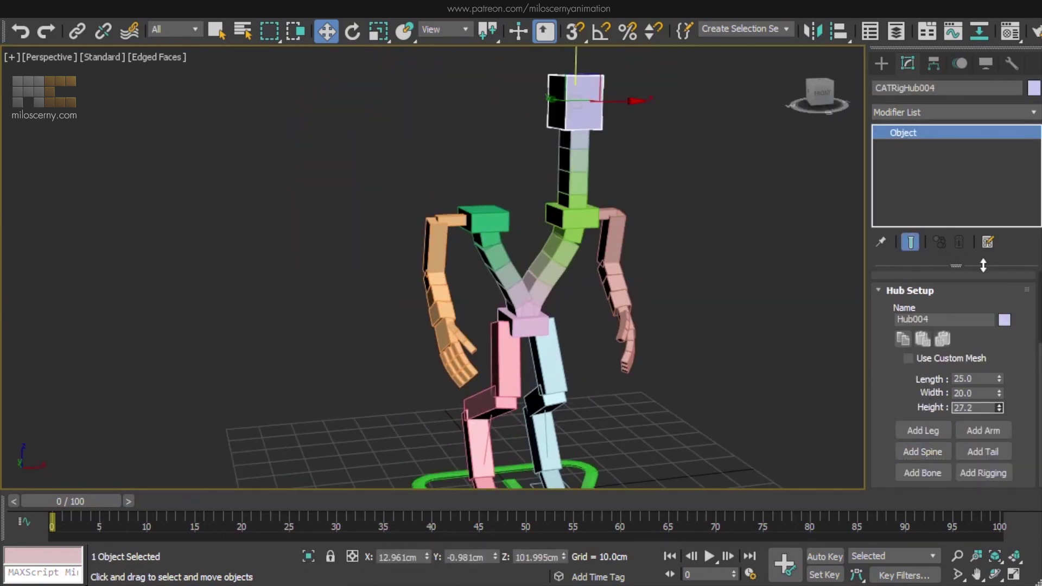
Paste a mirrored copy of the neck and head, then move the pelvis hub along Y.
{"action": "key", "text": "Page_Up"}
{"action": "middle_click_drag", "start_coordinate": [599, 109], "coordinate": [635, 115], "text": "alt"}
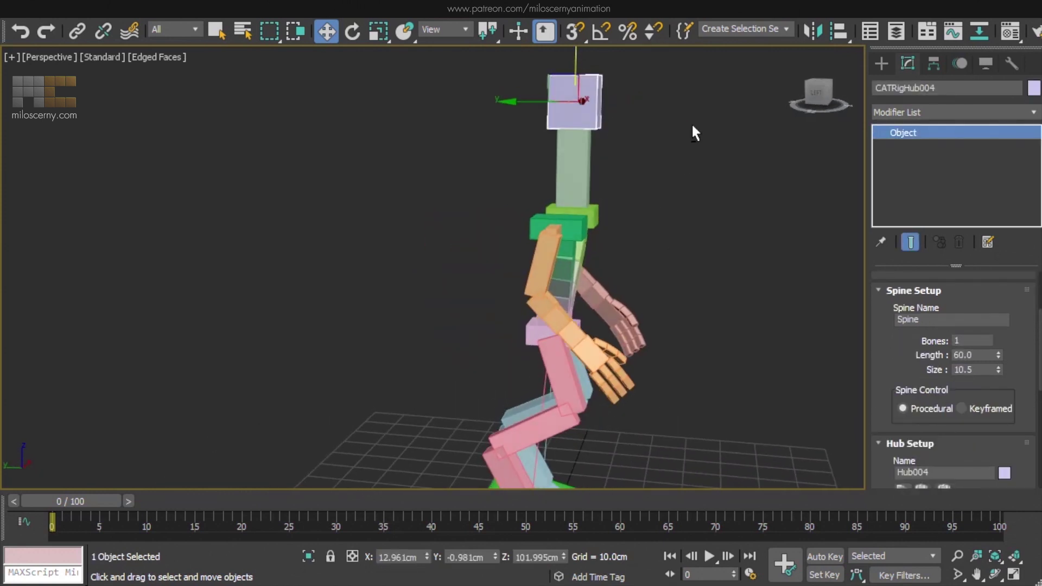
{"action": "middle_click_drag", "start_coordinate": [565, 139], "coordinate": [619, 143], "text": "alt"}
{"action": "scroll", "coordinate": [891, 359], "scroll_direction": "down", "scroll_amount": 1}
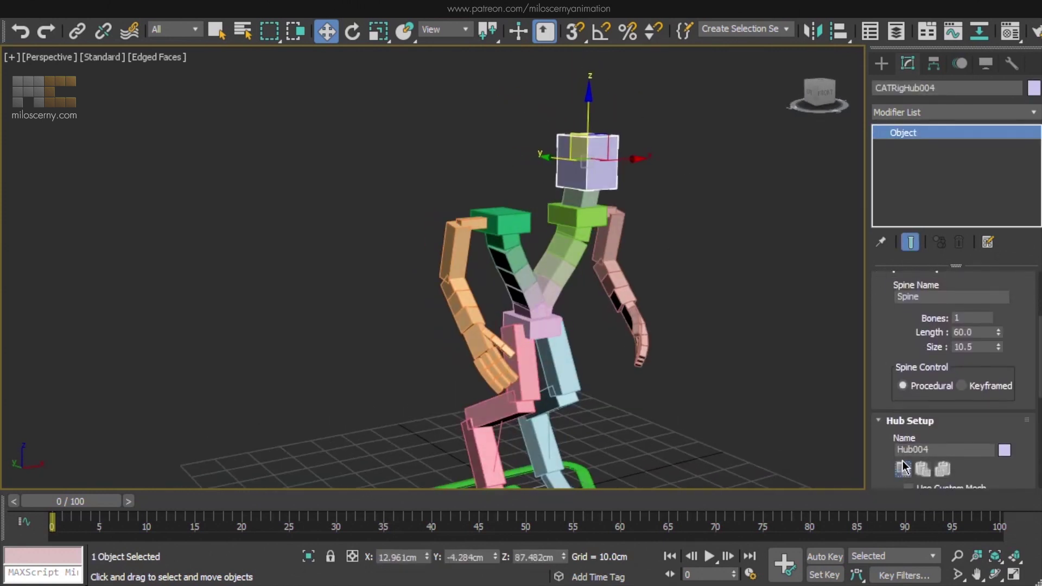
{"action": "scroll", "coordinate": [912, 446], "scroll_direction": "down", "scroll_amount": 5}
{"action": "left_click", "coordinate": [942, 333]}
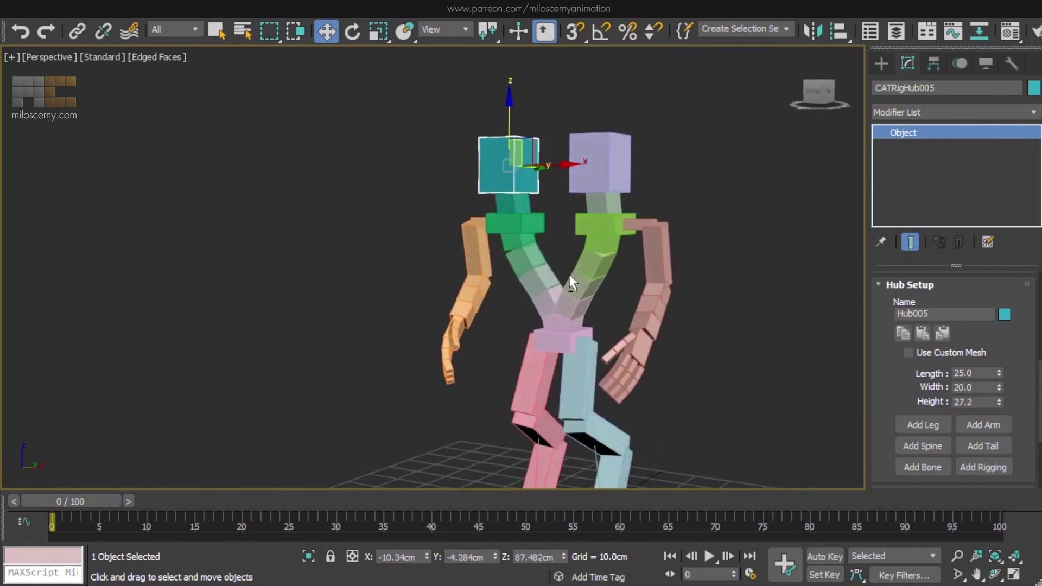
{"action": "middle_click_drag", "start_coordinate": [744, 296], "coordinate": [715, 242], "text": "alt"}
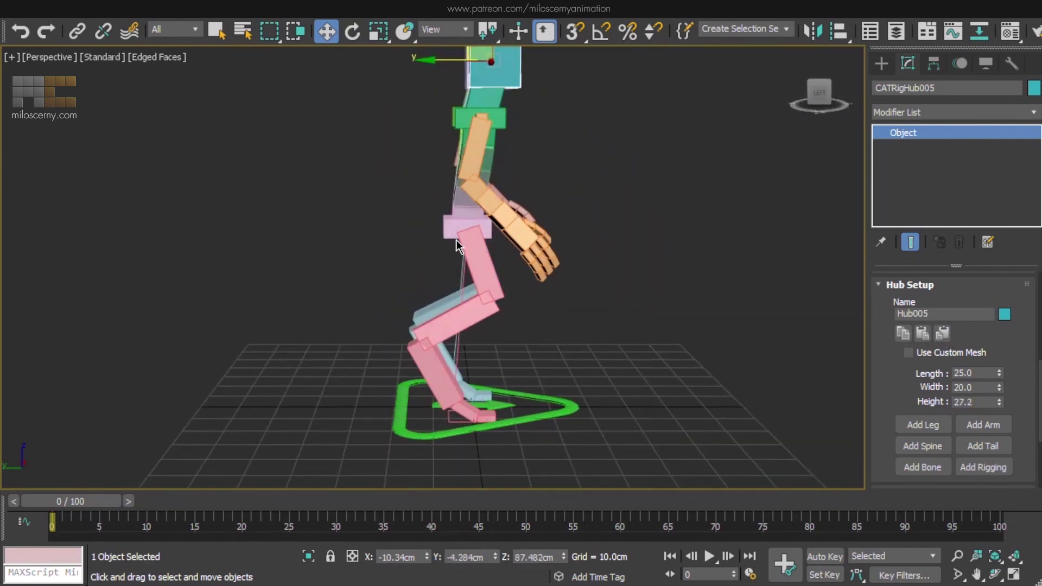
{"action": "left_click_drag", "start_coordinate": [424, 226], "coordinate": [396, 230]}
{"action": "mouse_move", "coordinate": [396, 230]}
{"action": "middle_mouse_down", "text": "alt"}
{"action": "mouse_move", "coordinate": [468, 269]}
{"action": "mouse_move", "coordinate": [512, 269]}
{"action": "mouse_move", "coordinate": [501, 299]}
{"action": "mouse_move", "coordinate": [598, 320]}
{"action": "middle_mouse_up", "text": "alt"}
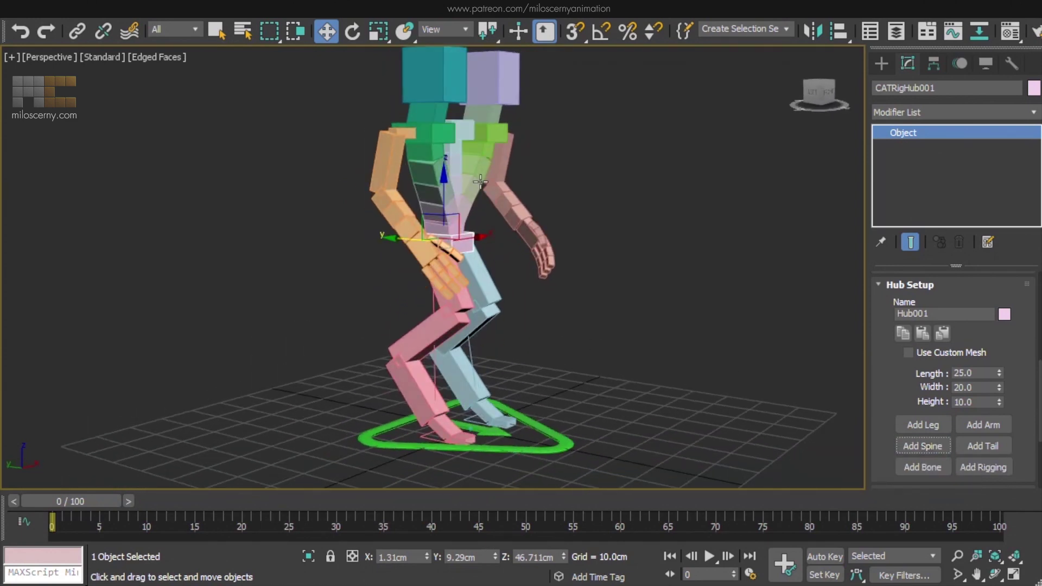
Bend the lower spine forward about 91 degrees so the torso leans horizontally.
{"action": "left_click", "coordinate": [485, 166]}
{"action": "left_click", "coordinate": [961, 64]}
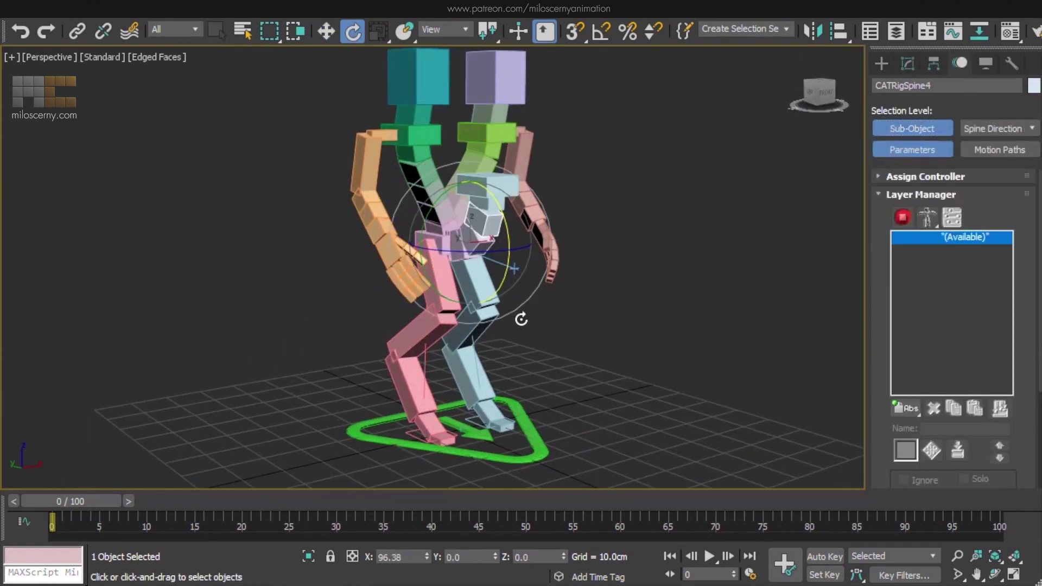
{"action": "middle_click_drag", "start_coordinate": [504, 179], "coordinate": [530, 183], "text": "alt"}
{"action": "left_click_drag", "start_coordinate": [529, 183], "coordinate": [607, 273]}
{"action": "middle_click_drag", "start_coordinate": [549, 253], "coordinate": [490, 245], "text": "alt"}
{"action": "middle_click_drag", "start_coordinate": [559, 262], "coordinate": [634, 278], "text": "alt"}
Add front legs to the forward hub and move the front foot forward to straighten it.
{"action": "left_click", "coordinate": [908, 63]}
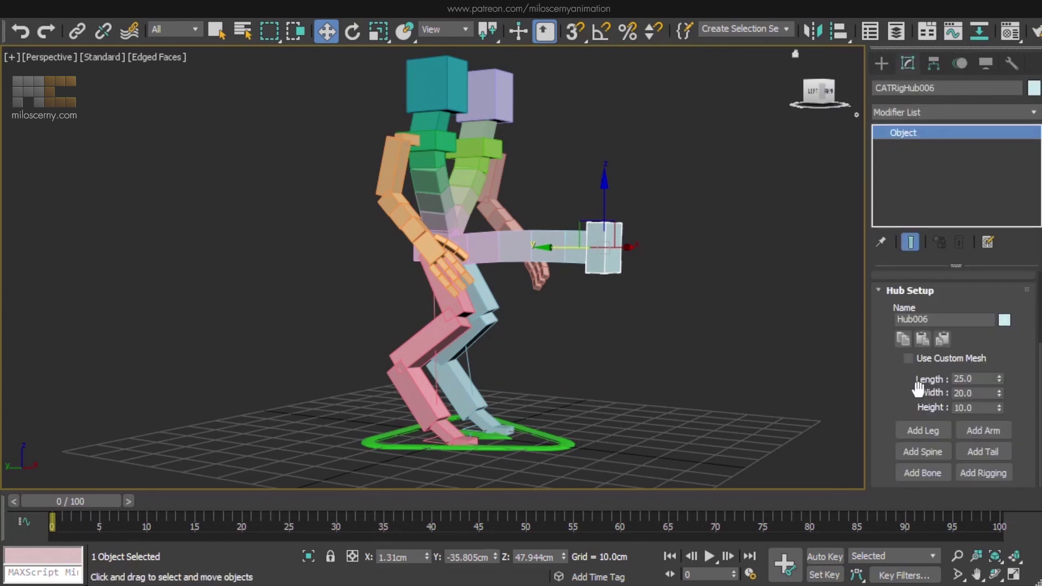
{"action": "middle_click_drag", "start_coordinate": [692, 273], "coordinate": [632, 270], "text": "alt"}
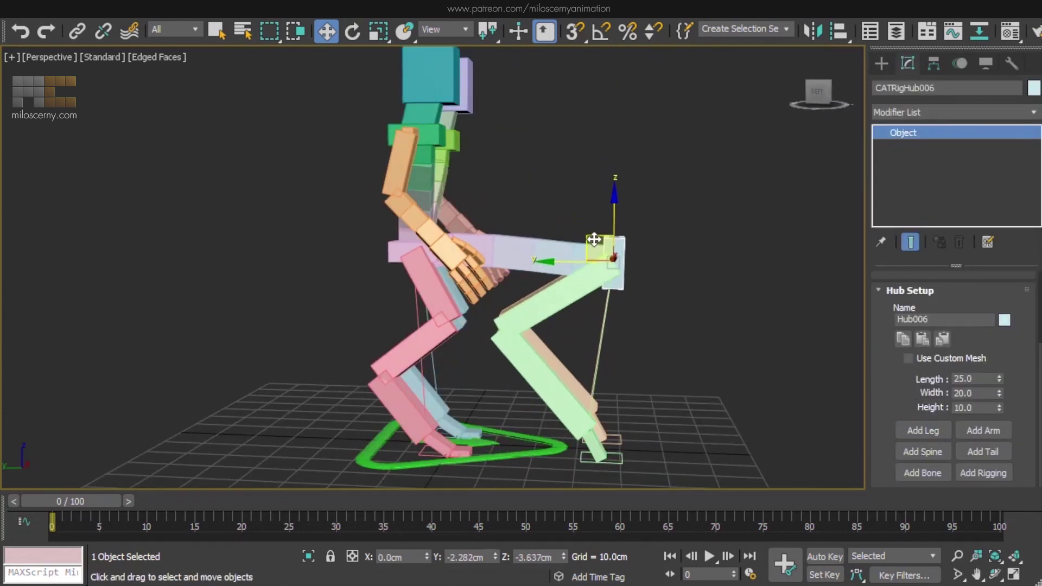
{"action": "left_click", "coordinate": [600, 444]}
{"action": "left_click_drag", "start_coordinate": [617, 449], "coordinate": [644, 345]}
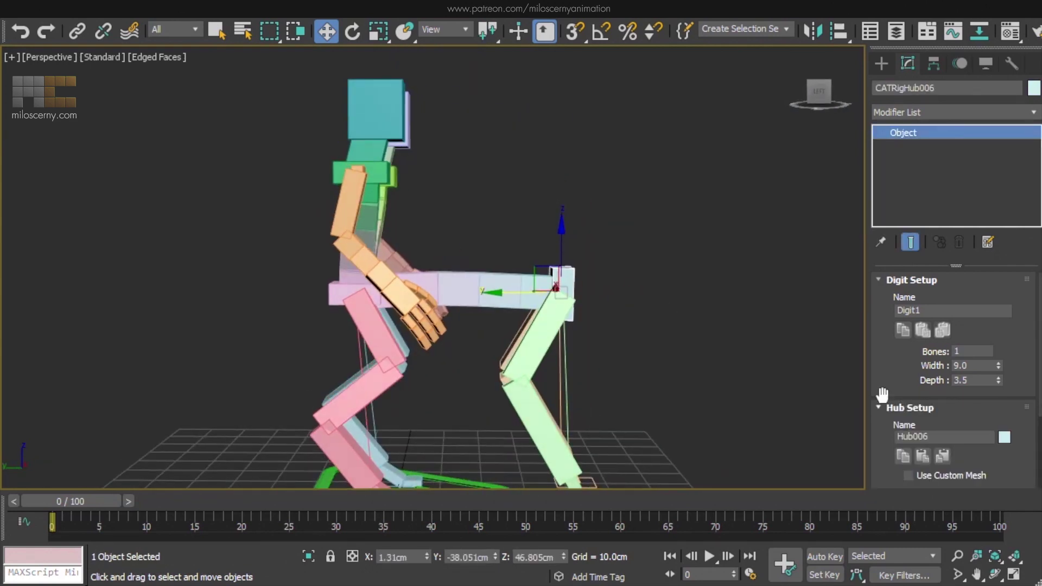
Add a neck spine to the front teal hub and raise its head hub.
{"action": "left_click", "coordinate": [646, 221]}
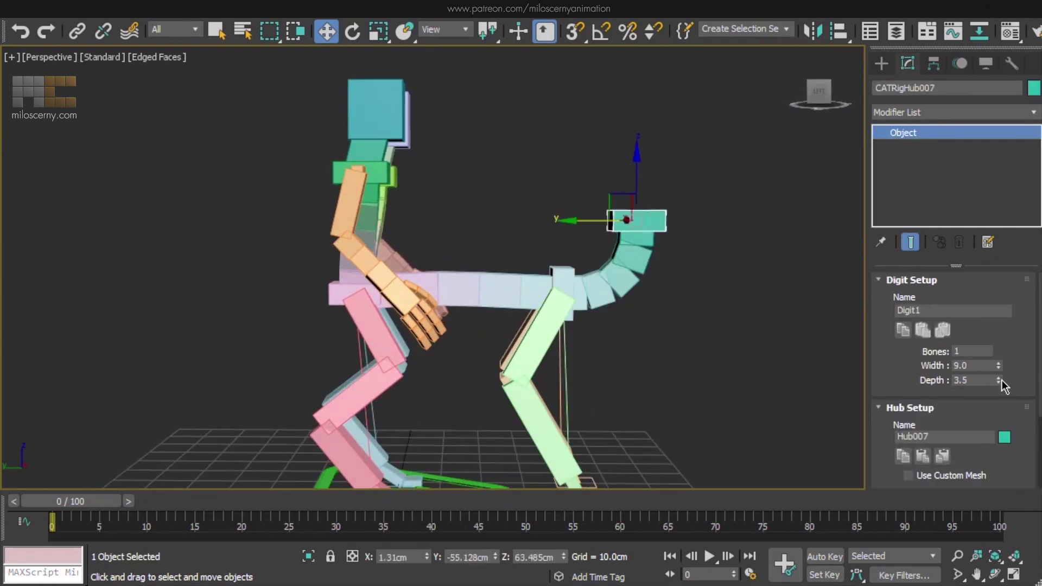
{"action": "scroll", "coordinate": [1003, 388], "scroll_direction": "down", "scroll_amount": 3}
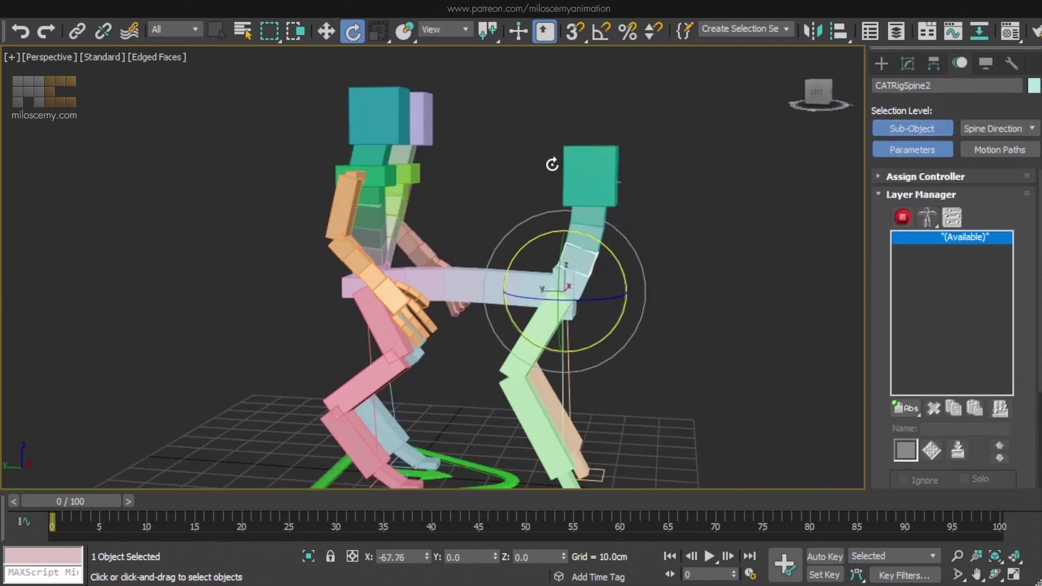
{"action": "left_click", "coordinate": [908, 64]}
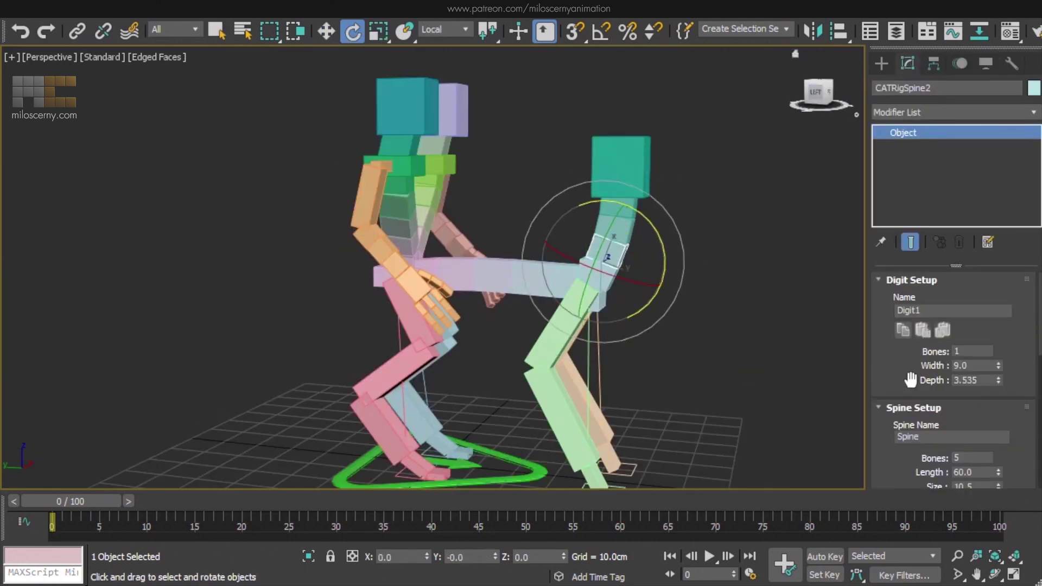
{"action": "key", "text": "w"}
{"action": "left_click", "coordinate": [622, 135]}
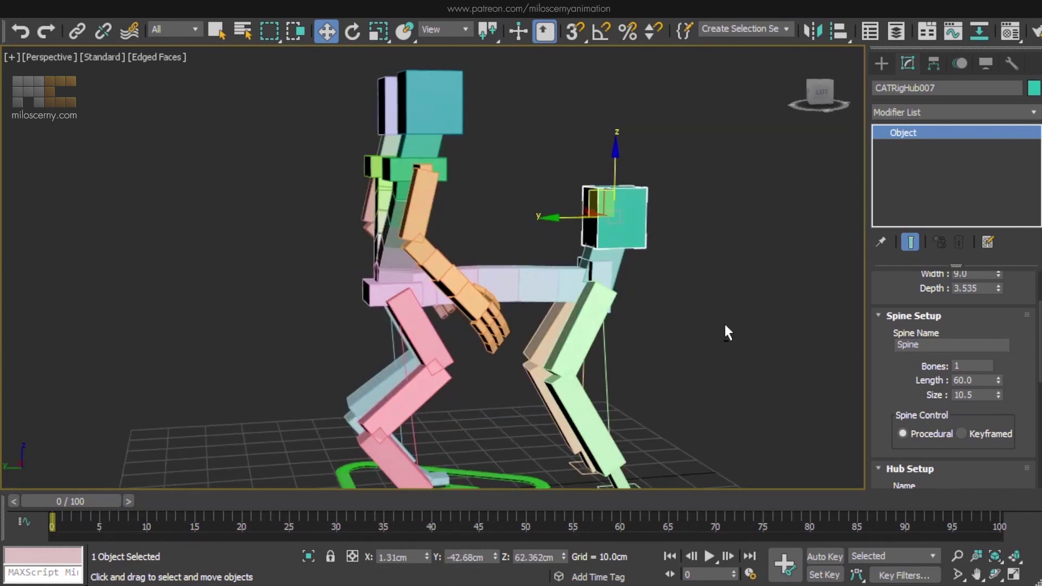
{"action": "mouse_move", "coordinate": [606, 185]}
{"action": "middle_mouse_down", "text": "alt"}
{"action": "mouse_move", "coordinate": [628, 321]}
{"action": "mouse_move", "coordinate": [675, 315]}
{"action": "middle_mouse_up", "text": "alt"}
{"action": "scroll", "coordinate": [629, 322], "scroll_direction": "down", "scroll_amount": 3}
{"action": "left_click", "coordinate": [649, 319]}
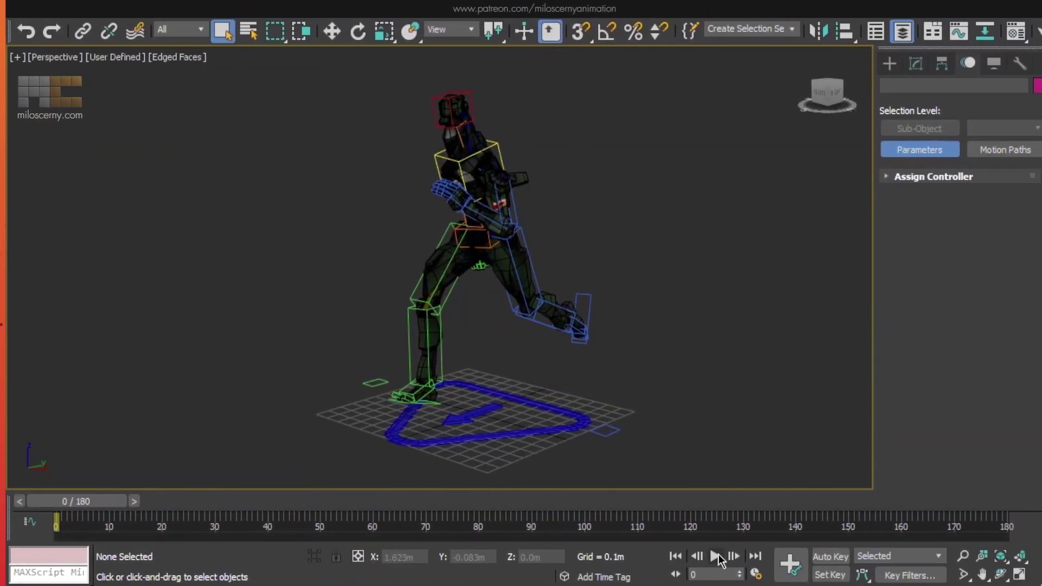
Play the run animation to frame 105, then save it from the root as clip 'run'.
{"action": "left_click", "coordinate": [716, 558]}
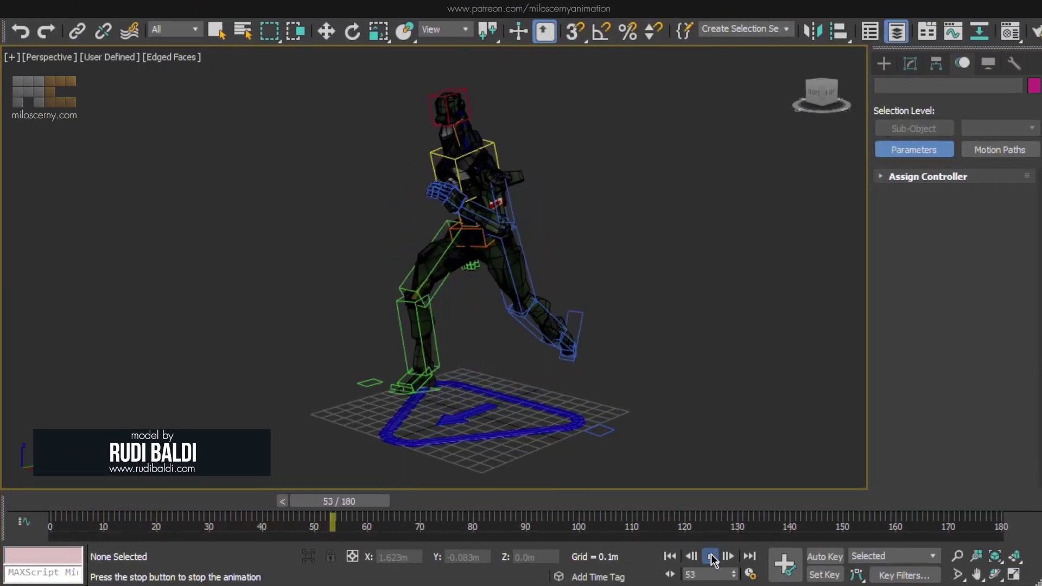
{"action": "left_click", "coordinate": [713, 557]}
{"action": "left_click", "coordinate": [535, 430]}
{"action": "scroll", "coordinate": [884, 276], "scroll_direction": "down", "scroll_amount": 3}
{"action": "scroll", "coordinate": [885, 276], "scroll_direction": "down", "scroll_amount": 2}
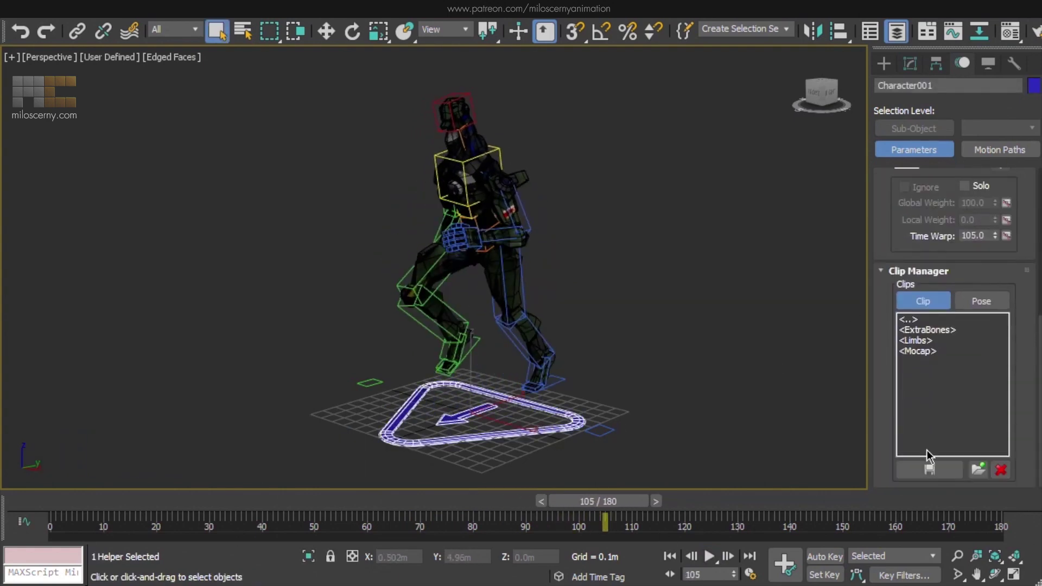
{"action": "left_click", "coordinate": [929, 470]}
{"action": "left_click", "coordinate": [745, 495]}
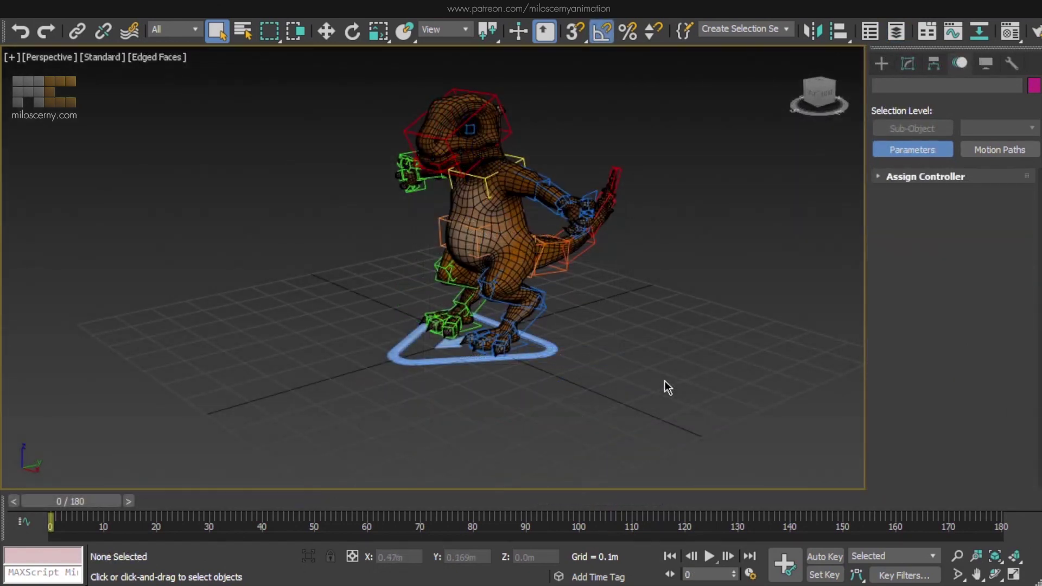
Load run.clp onto the lizard's root, switch to Animation Mode, and watch it run.
{"action": "left_click", "coordinate": [553, 349]}
{"action": "scroll", "coordinate": [922, 303], "scroll_direction": "down", "scroll_amount": 3}
{"action": "scroll", "coordinate": [923, 303], "scroll_direction": "down", "scroll_amount": 2}
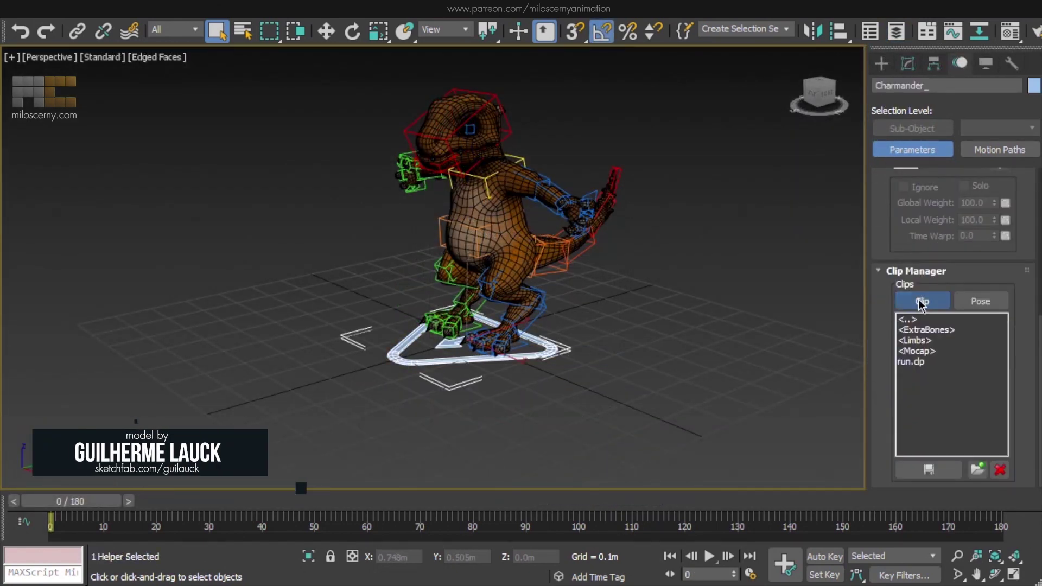
{"action": "double_click", "coordinate": [914, 364]}
{"action": "left_click", "coordinate": [626, 318]}
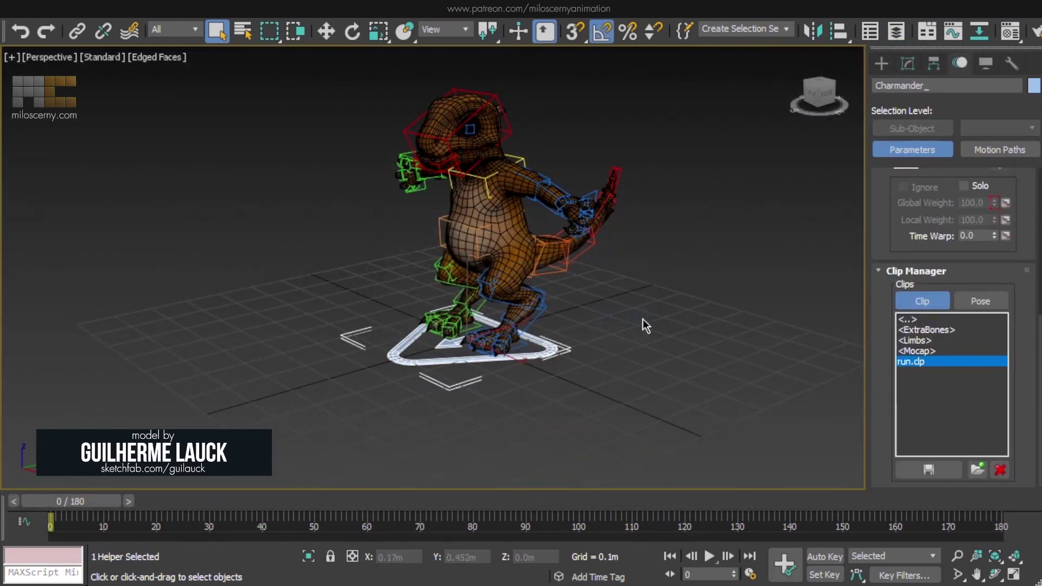
{"action": "scroll", "coordinate": [886, 193], "scroll_direction": "up", "scroll_amount": 5}
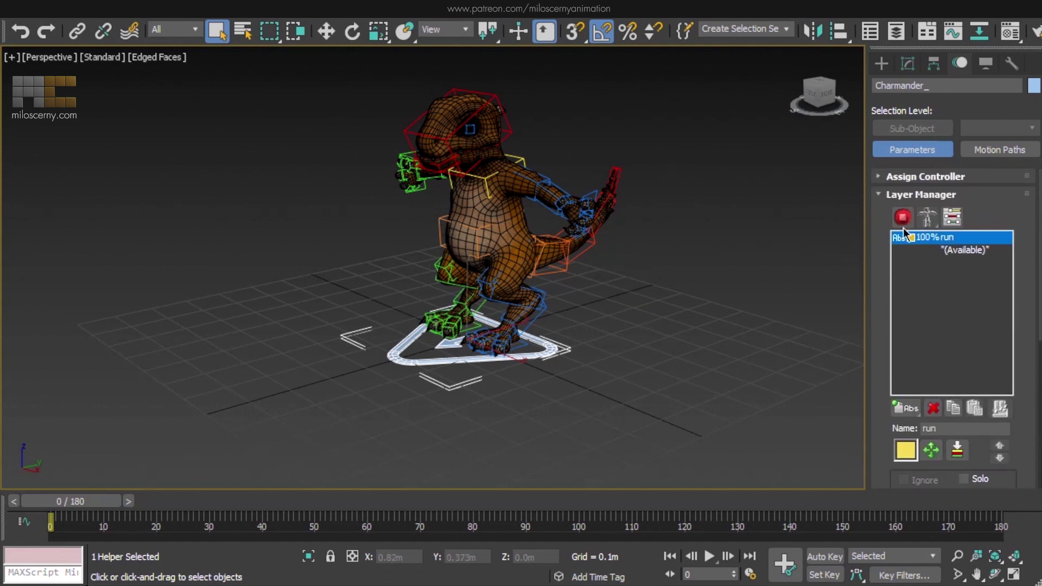
{"action": "left_click", "coordinate": [902, 220]}
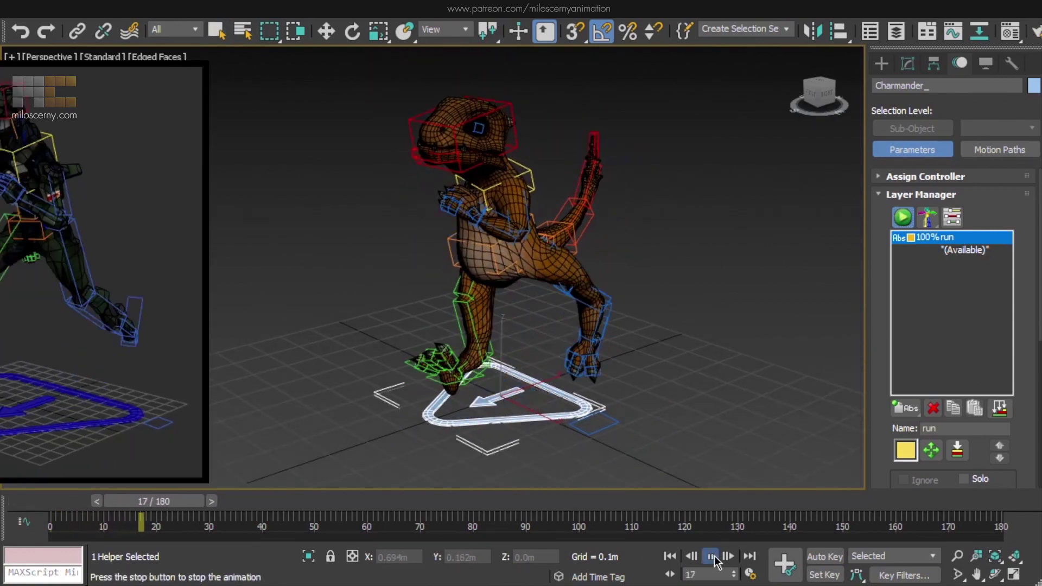
{"action": "middle_click_drag", "start_coordinate": [636, 439], "coordinate": [686, 438], "text": "alt"}
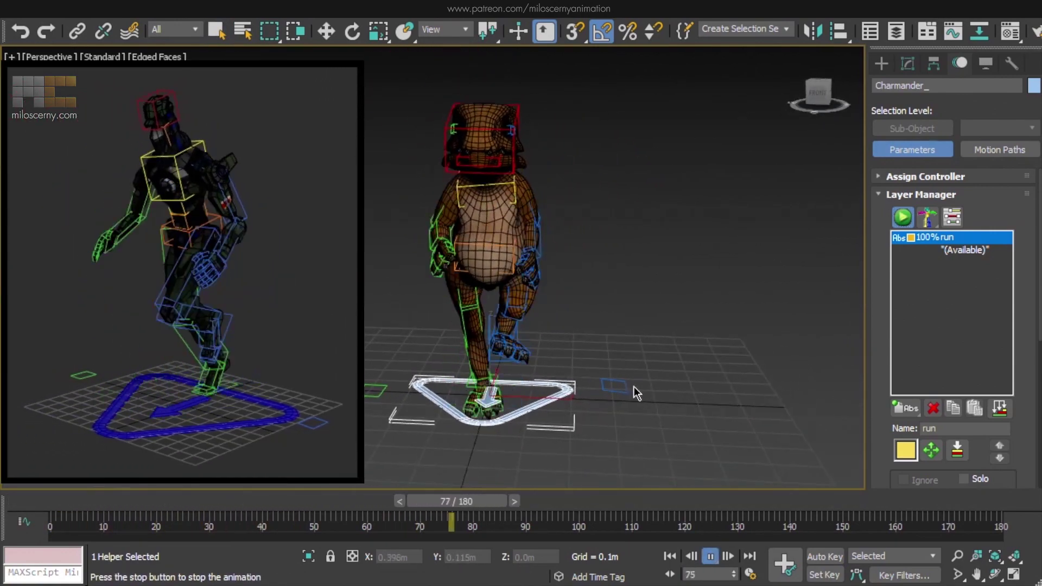
{"action": "mouse_move", "coordinate": [680, 393]}
{"action": "middle_mouse_down", "text": "alt"}
{"action": "mouse_move", "coordinate": [635, 402]}
{"action": "mouse_move", "coordinate": [612, 390]}
{"action": "middle_mouse_up", "text": "alt"}
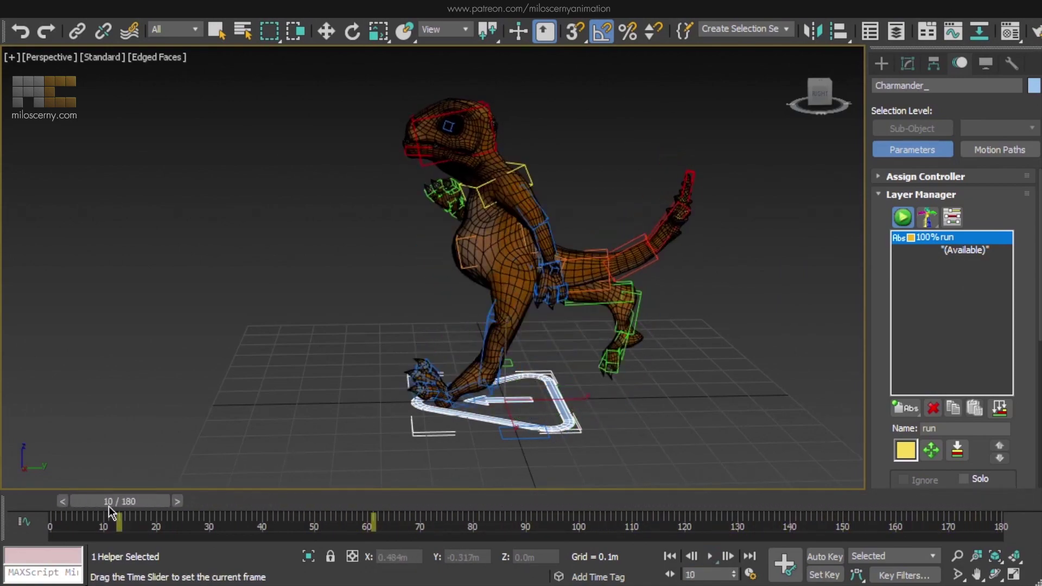
{"action": "left_click_drag", "start_coordinate": [107, 502], "coordinate": [80, 501]}
{"action": "middle_click_drag", "start_coordinate": [215, 455], "coordinate": [392, 437], "text": "alt"}
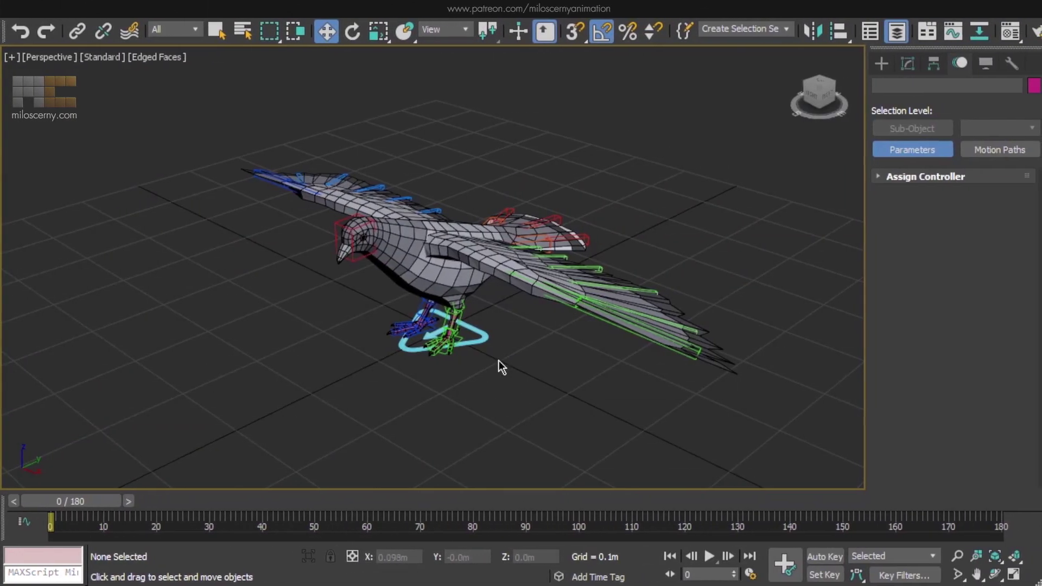
Load run.clp onto the bird's root, play it through, and return to frame 0.
{"action": "left_click", "coordinate": [482, 336]}
{"action": "scroll", "coordinate": [892, 453], "scroll_direction": "down", "scroll_amount": 5}
{"action": "double_click", "coordinate": [925, 362]}
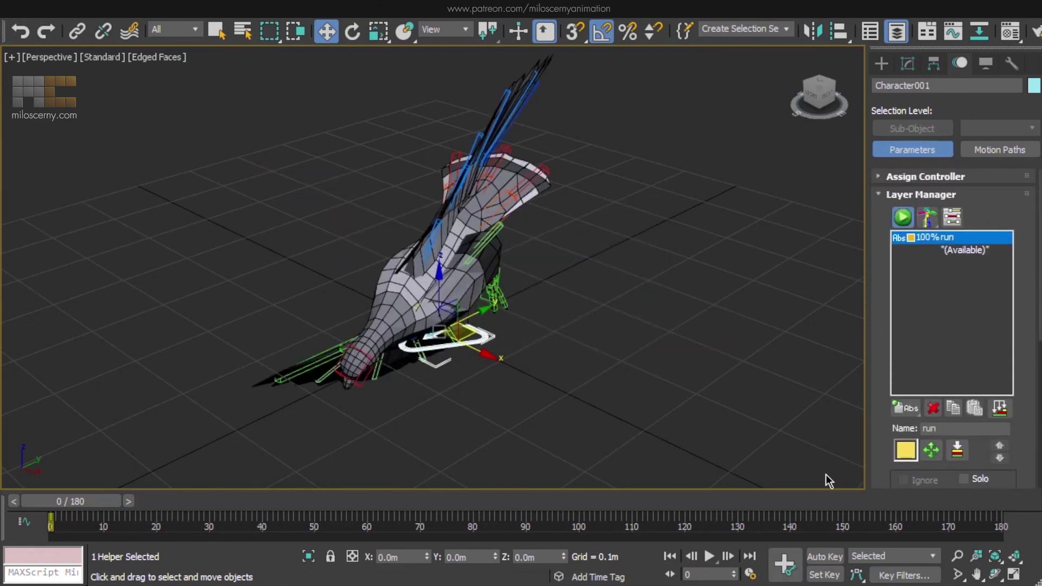
{"action": "left_click", "coordinate": [722, 560]}
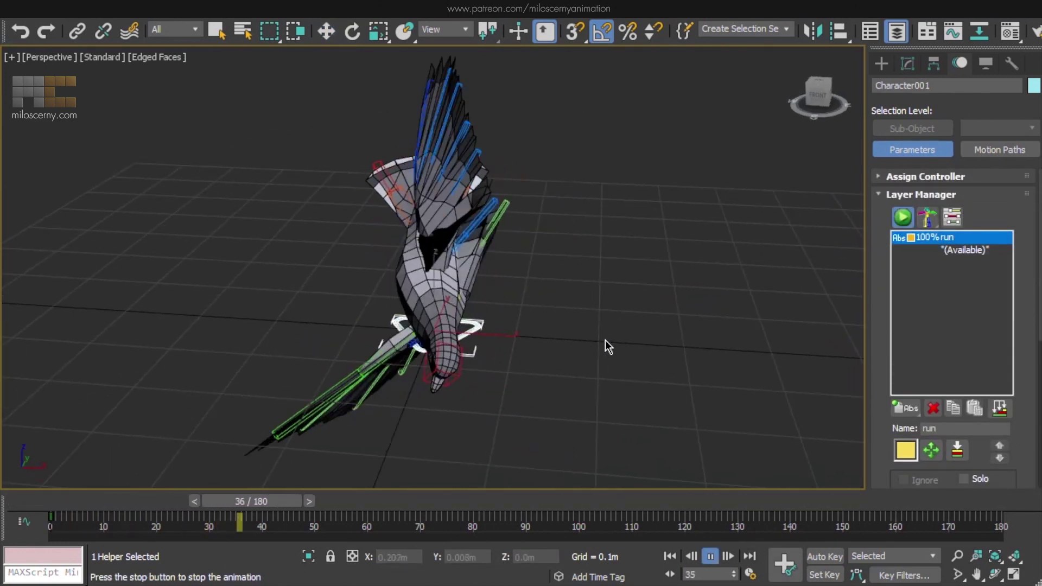
{"action": "middle_click_drag", "start_coordinate": [621, 382], "coordinate": [542, 342], "text": "alt"}
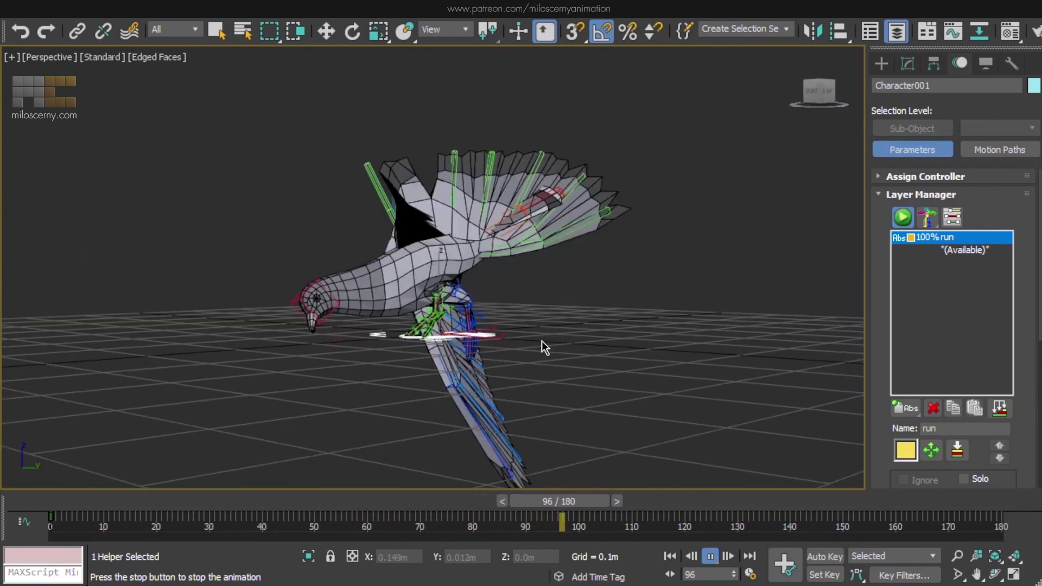
{"action": "left_click_drag", "start_coordinate": [701, 501], "coordinate": [73, 501]}
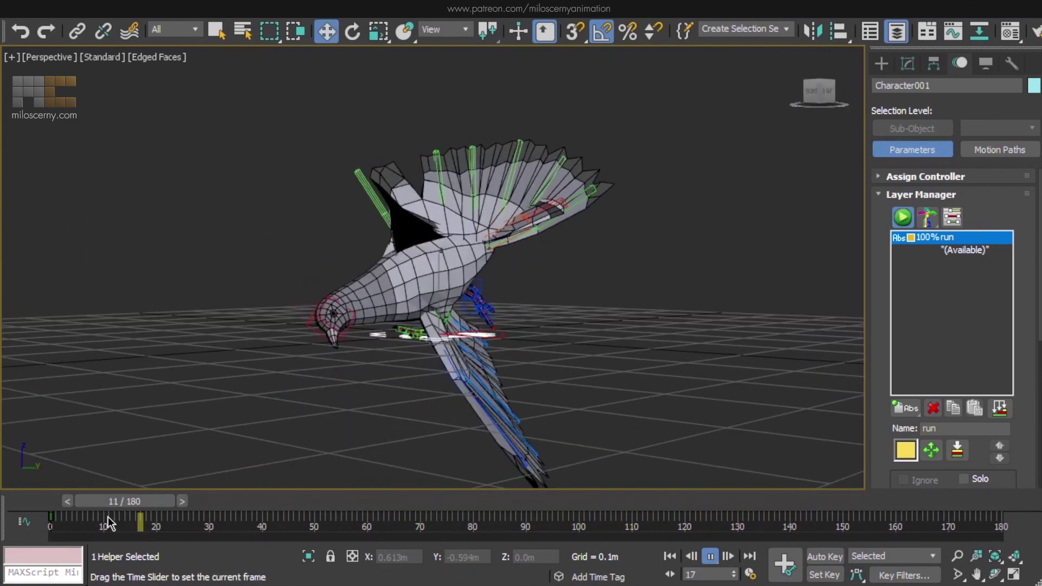
Set the run layer's weight to 0 on the wing bone, back in animation mode.
{"action": "key", "text": "w"}
{"action": "left_click", "coordinate": [902, 218]}
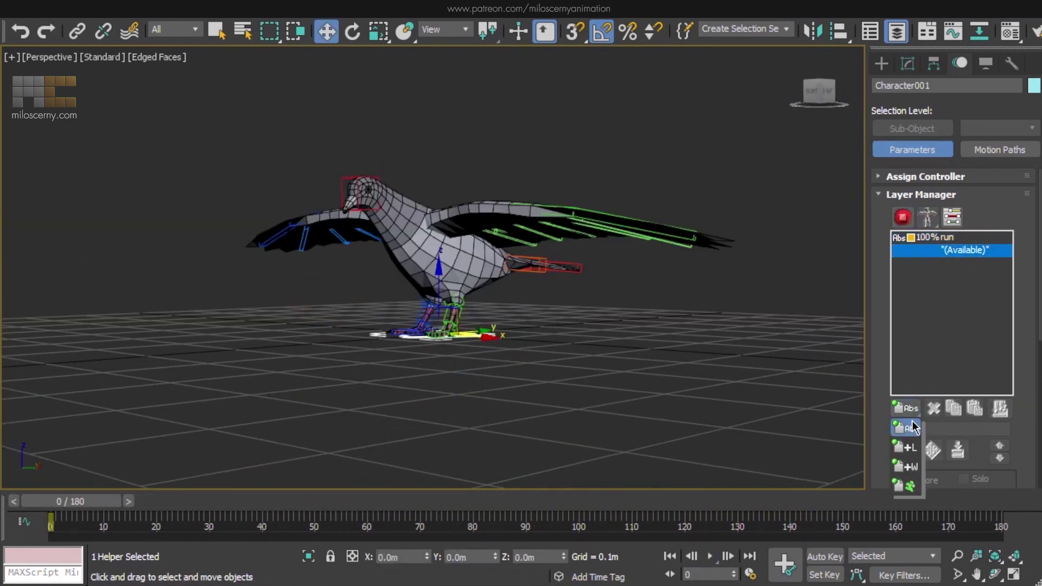
{"action": "middle_click_drag", "start_coordinate": [558, 319], "coordinate": [863, 399], "text": "alt"}
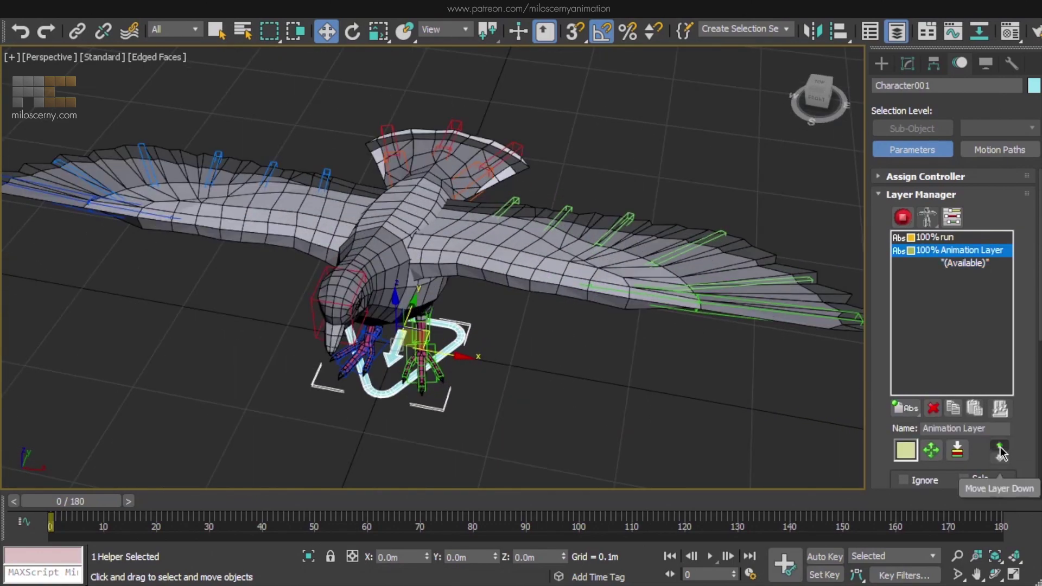
{"action": "left_click", "coordinate": [902, 217]}
{"action": "mouse_move", "coordinate": [864, 267]}
{"action": "middle_mouse_down", "text": "alt"}
{"action": "mouse_move", "coordinate": [560, 272]}
{"action": "mouse_move", "coordinate": [356, 326]}
{"action": "middle_mouse_up", "text": "alt"}
{"action": "key", "text": "F3"}
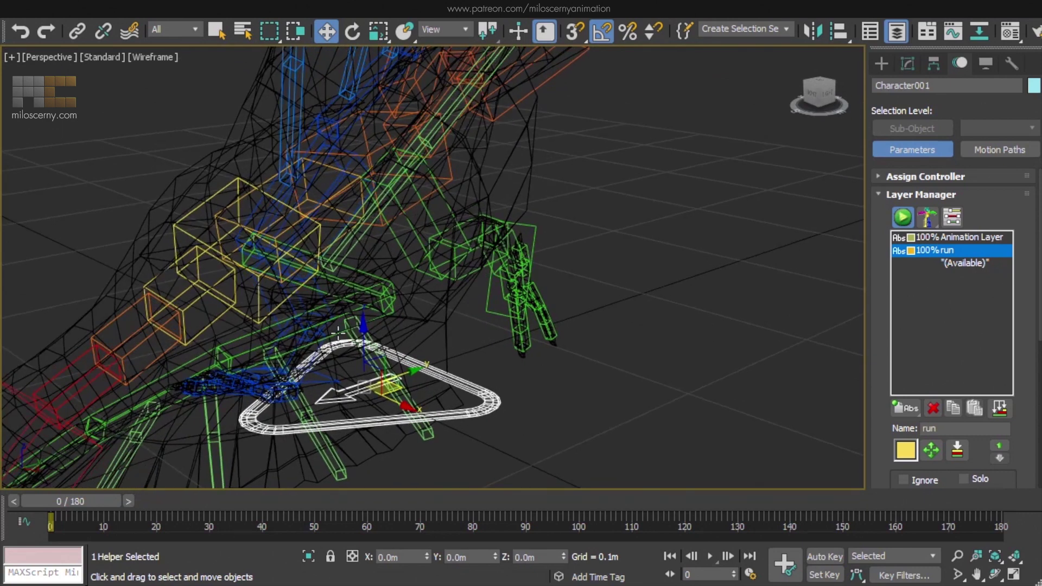
{"action": "left_click", "coordinate": [338, 333]}
{"action": "scroll", "coordinate": [902, 424], "scroll_direction": "down", "scroll_amount": 3}
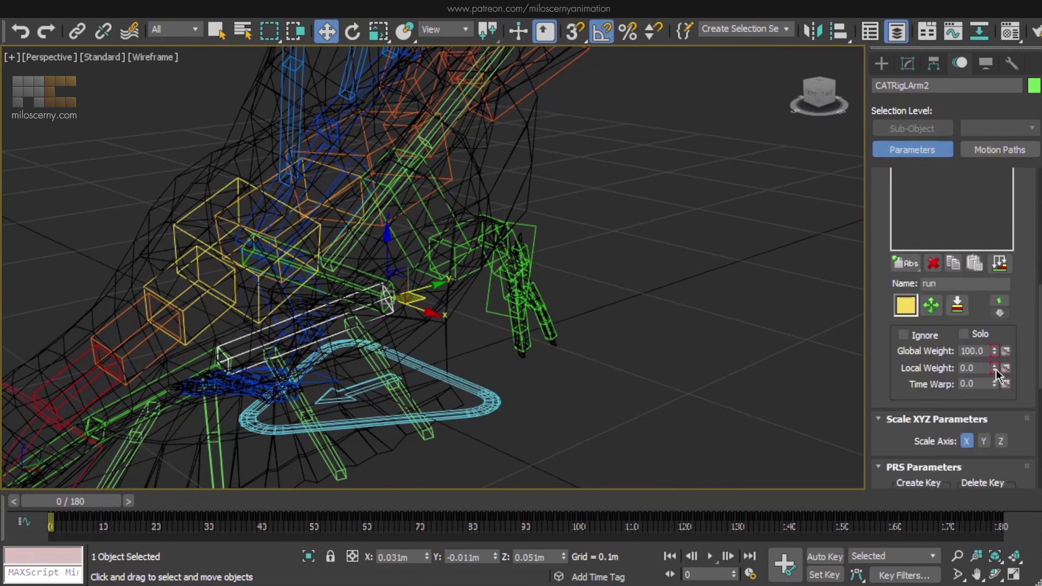
{"action": "left_click_drag", "start_coordinate": [994, 366], "coordinate": [995, 375]}
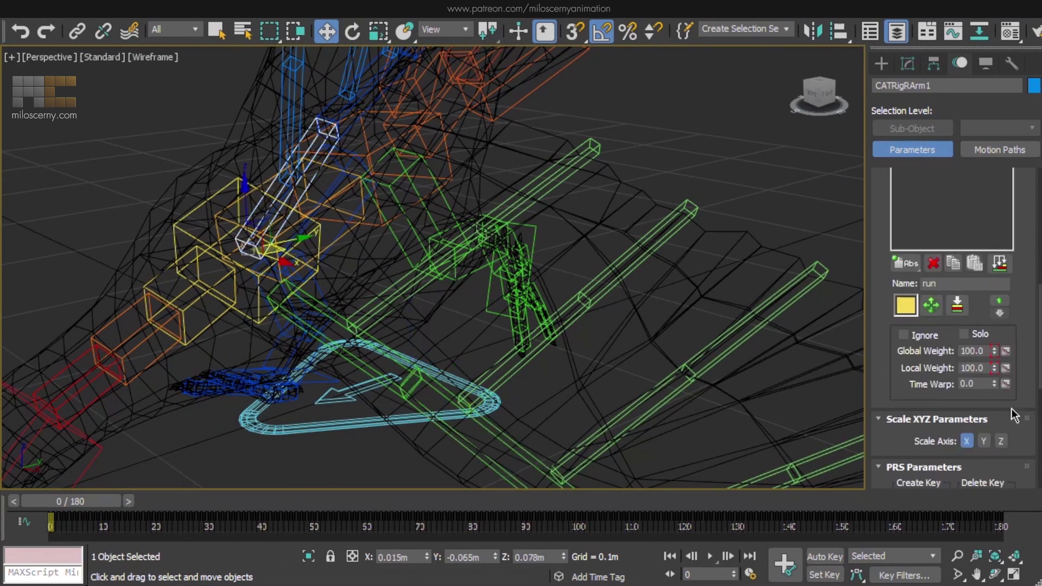
{"action": "right_click", "coordinate": [995, 370]}
{"action": "scroll", "coordinate": [875, 247], "scroll_direction": "up", "scroll_amount": 5}
{"action": "key", "text": "F3"}
{"action": "scroll", "coordinate": [610, 284], "scroll_direction": "down", "scroll_amount": 5}
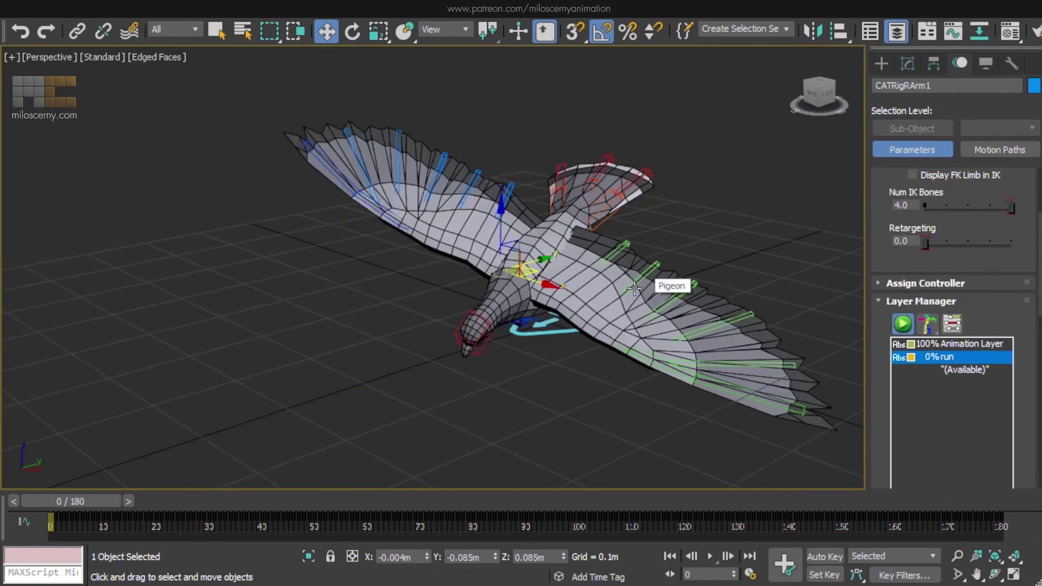
{"action": "middle_click_drag", "start_coordinate": [611, 283], "coordinate": [701, 293], "text": "alt"}
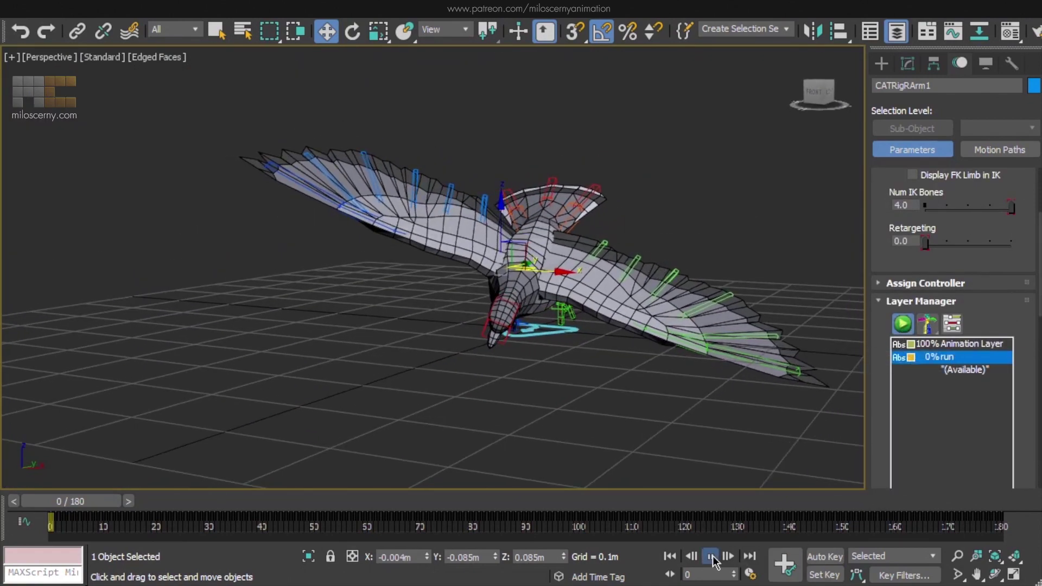
Rotate the bird's pelvis about -20 degrees.
{"action": "key", "text": "F3"}
{"action": "scroll", "coordinate": [552, 236], "scroll_direction": "up", "scroll_amount": 5}
{"action": "left_click", "coordinate": [552, 235]}
{"action": "key", "text": "e"}
{"action": "scroll", "coordinate": [587, 240], "scroll_direction": "down", "scroll_amount": 4}
{"action": "left_click_drag", "start_coordinate": [587, 240], "coordinate": [591, 217]}
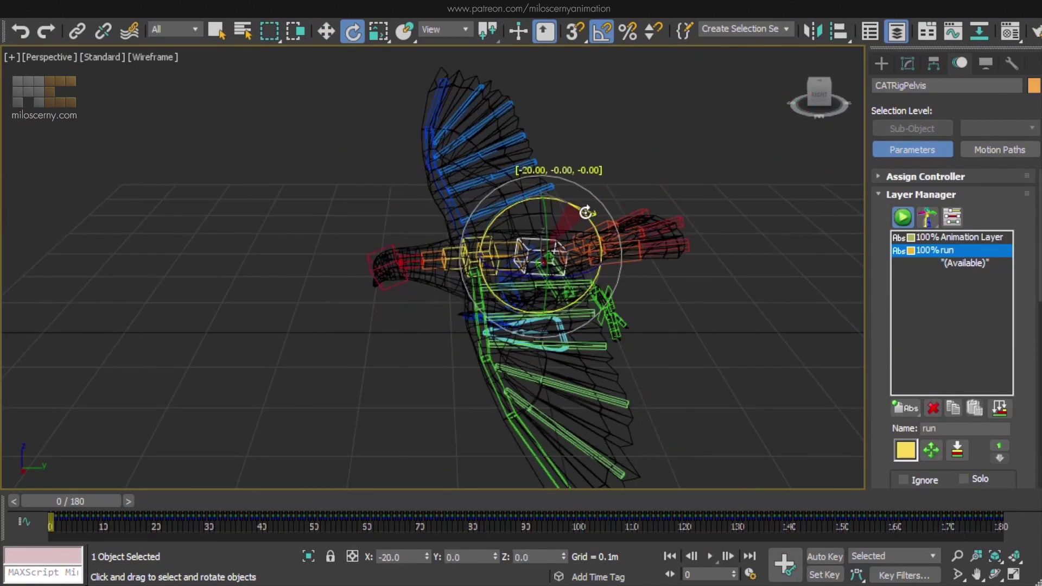
{"action": "key", "text": "F3"}
{"action": "middle_click_drag", "start_coordinate": [591, 217], "coordinate": [627, 285], "text": "alt"}
Play the layered bird animation and return to frame 0.
{"action": "left_click", "coordinate": [715, 558]}
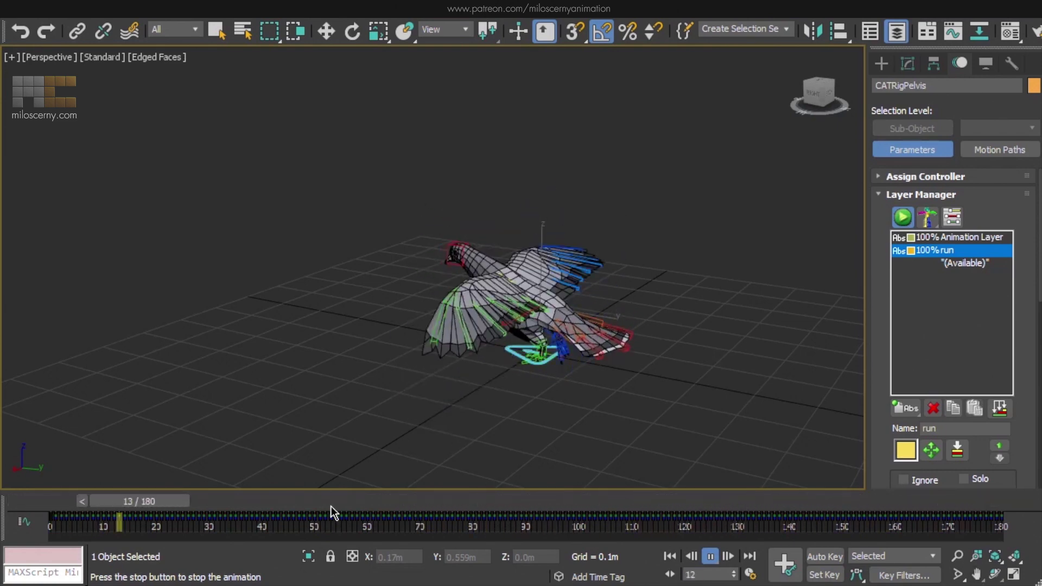
{"action": "left_click_drag", "start_coordinate": [225, 502], "coordinate": [130, 479]}
{"action": "key", "text": "e"}
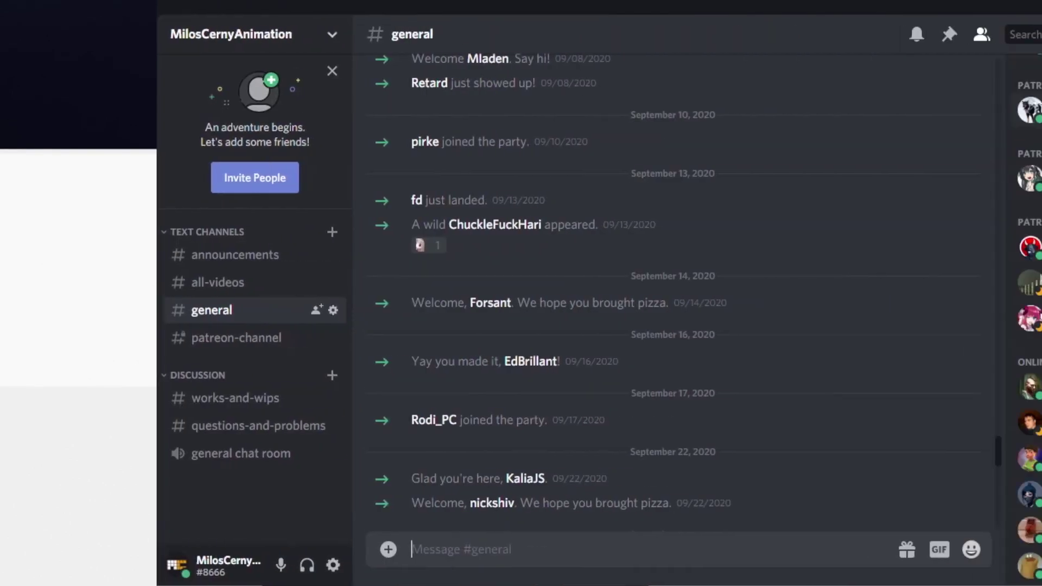
{"action": "scroll", "coordinate": [1007, 214], "scroll_direction": "down", "scroll_amount": 10}
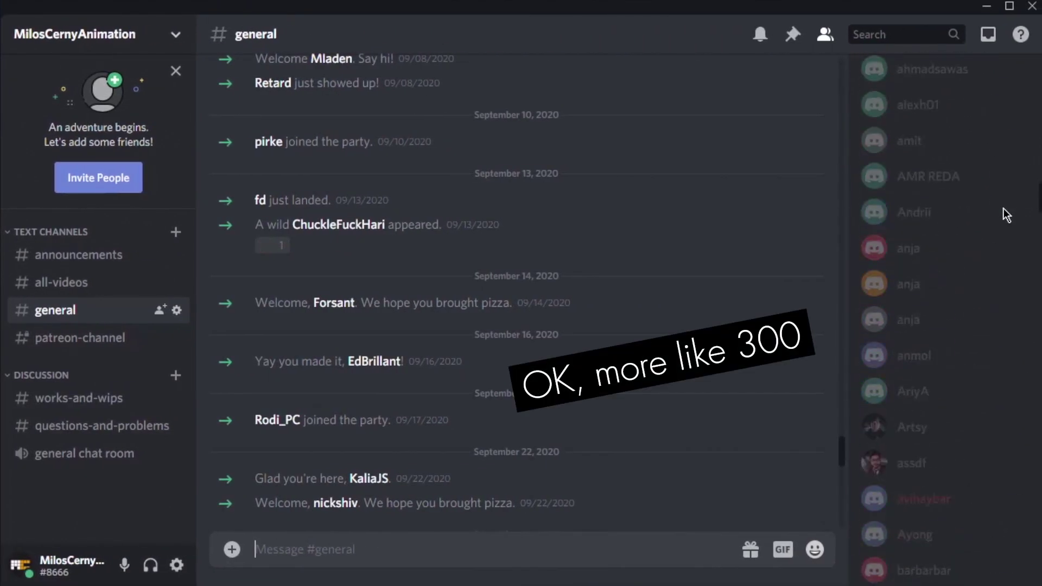
{"action": "scroll", "coordinate": [1006, 213], "scroll_direction": "down", "scroll_amount": 5}
{"action": "scroll", "coordinate": [1006, 214], "scroll_direction": "down", "scroll_amount": 5}
{"action": "scroll", "coordinate": [1006, 213], "scroll_direction": "down", "scroll_amount": 5}
{"action": "scroll", "coordinate": [1006, 213], "scroll_direction": "down", "scroll_amount": 5}
{"action": "scroll", "coordinate": [1003, 216], "scroll_direction": "down", "scroll_amount": 10}
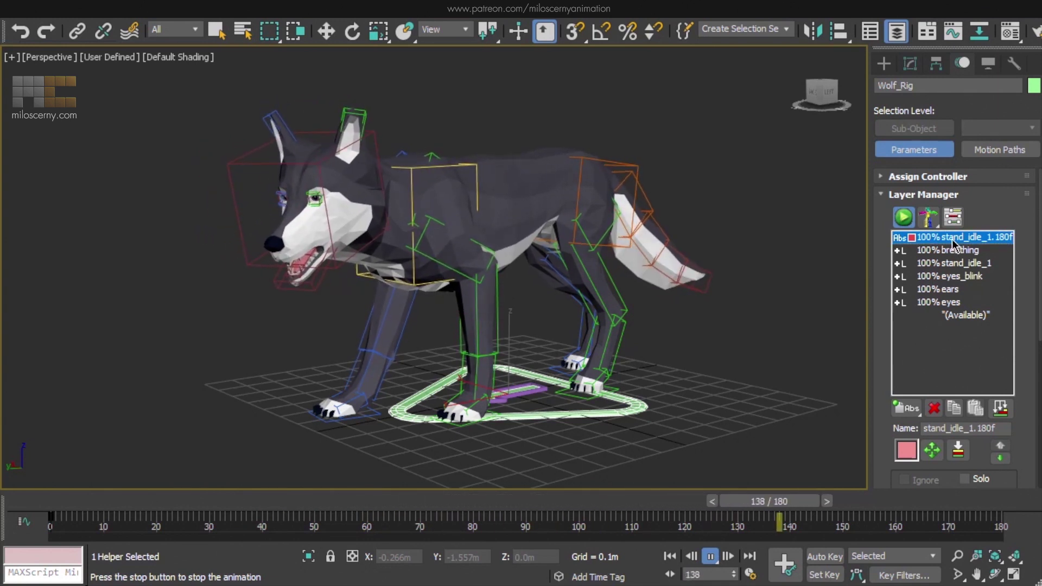
Un-ignore the stand_idle_1, eyes_blink and ears layers in turn as the wolf's idle plays.
{"action": "left_click_drag", "start_coordinate": [955, 244], "coordinate": [949, 295]}
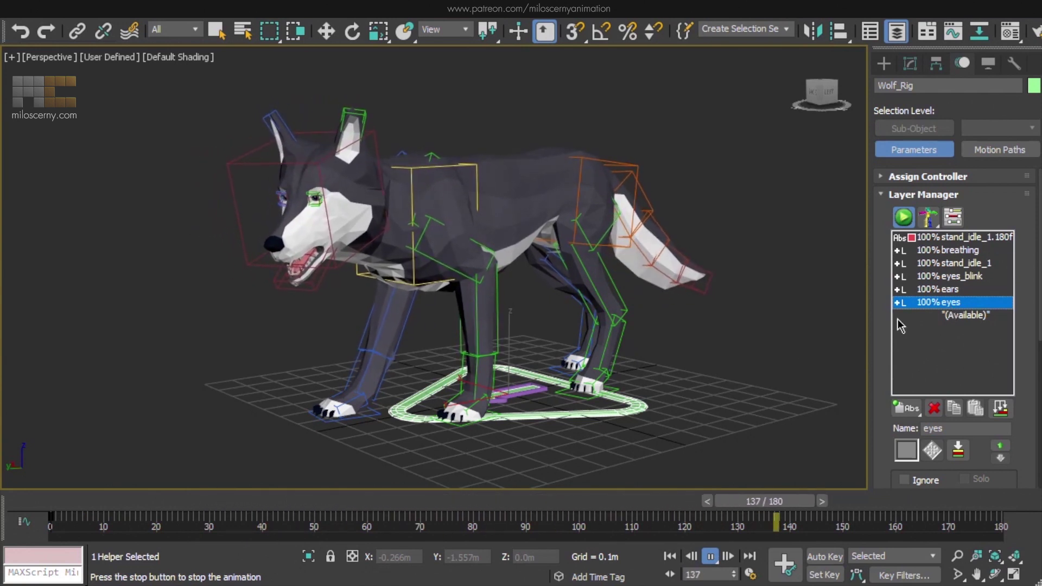
{"action": "left_click", "coordinate": [956, 304]}
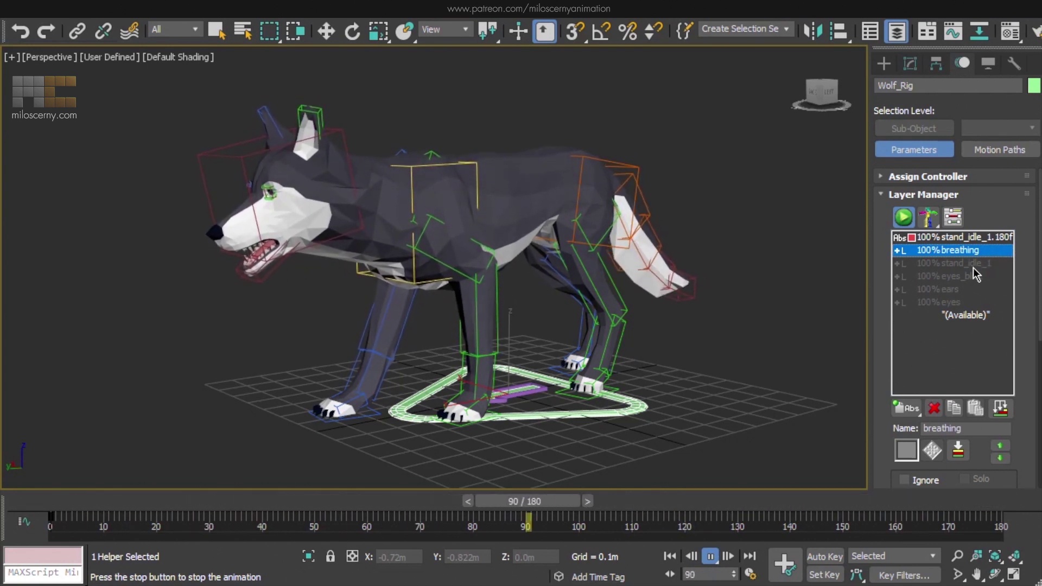
{"action": "left_click", "coordinate": [975, 265]}
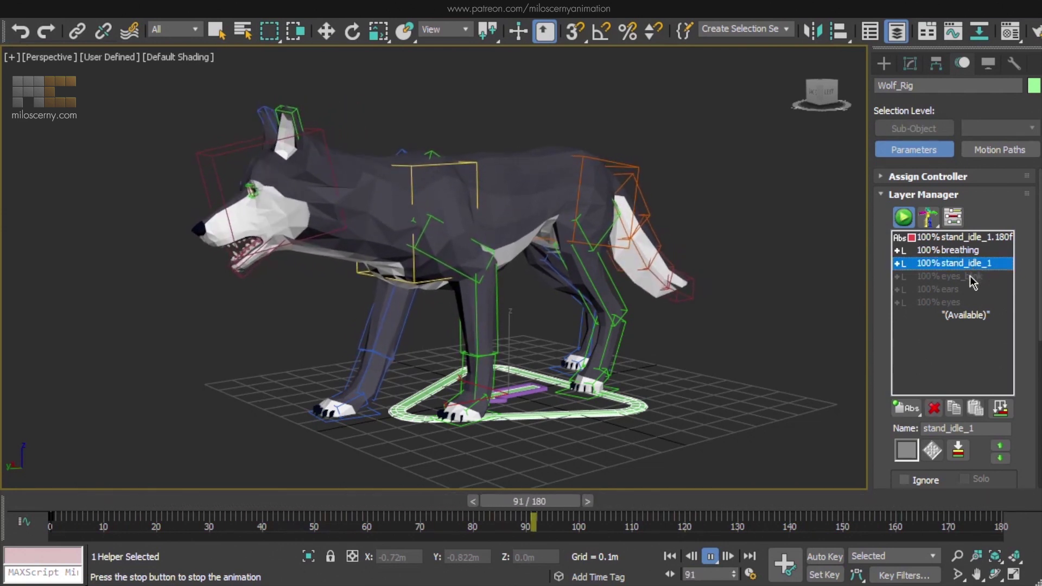
{"action": "left_click", "coordinate": [973, 277]}
{"action": "middle_click_drag", "start_coordinate": [522, 245], "coordinate": [588, 198], "text": "alt"}
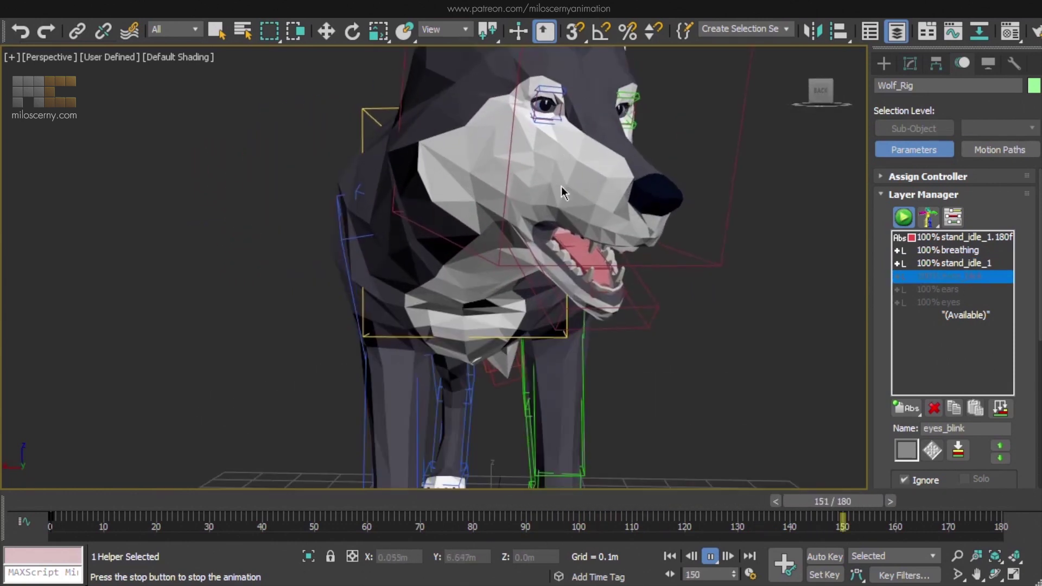
{"action": "left_click", "coordinate": [899, 278]}
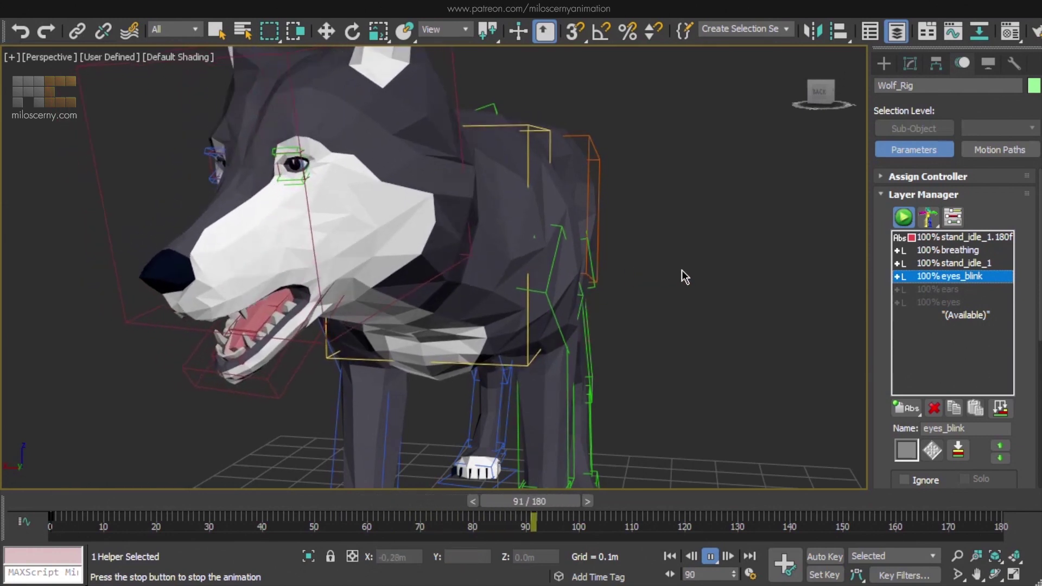
{"action": "left_click", "coordinate": [955, 291]}
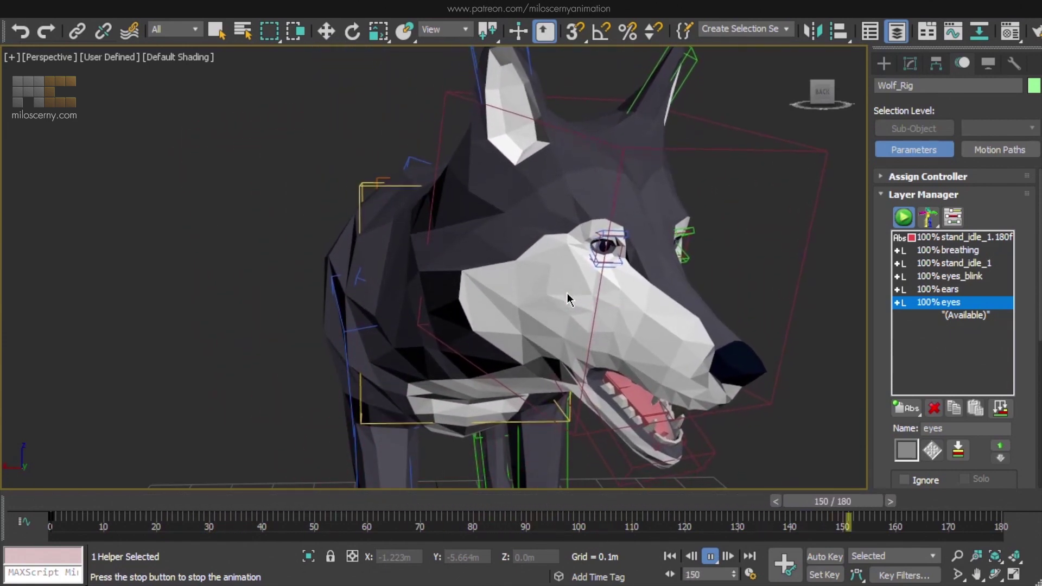
{"action": "scroll", "coordinate": [600, 245], "scroll_direction": "down", "scroll_amount": 5}
{"action": "mouse_move", "coordinate": [694, 298]}
{"action": "middle_mouse_down", "text": "alt"}
{"action": "mouse_move", "coordinate": [537, 265]}
{"action": "mouse_move", "coordinate": [570, 270]}
{"action": "middle_mouse_up", "text": "alt"}
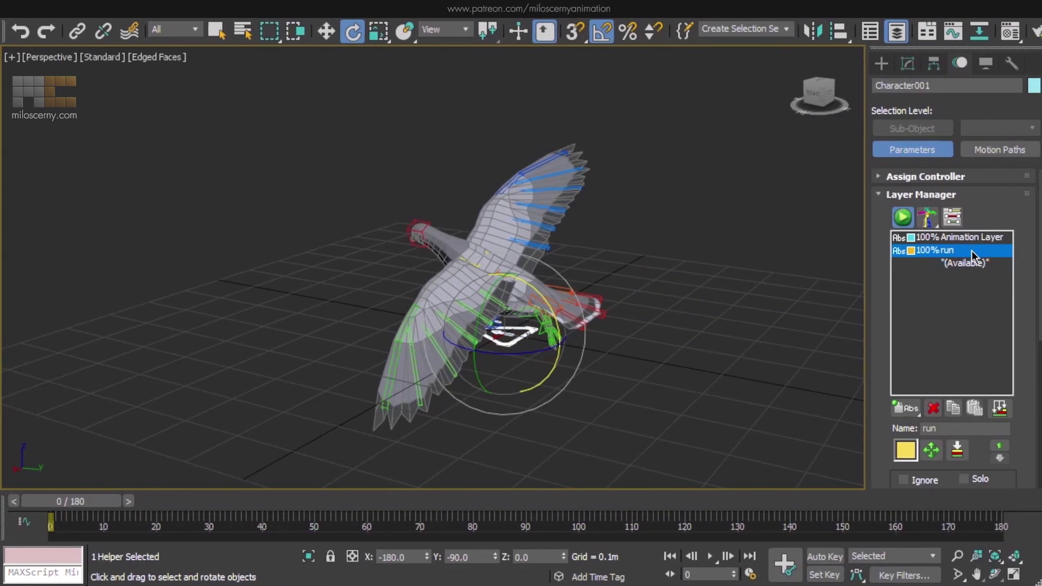
Inspect the pigeon's right wing bone weights, then select Character001 and view it in wireframe.
{"action": "left_click", "coordinate": [512, 188]}
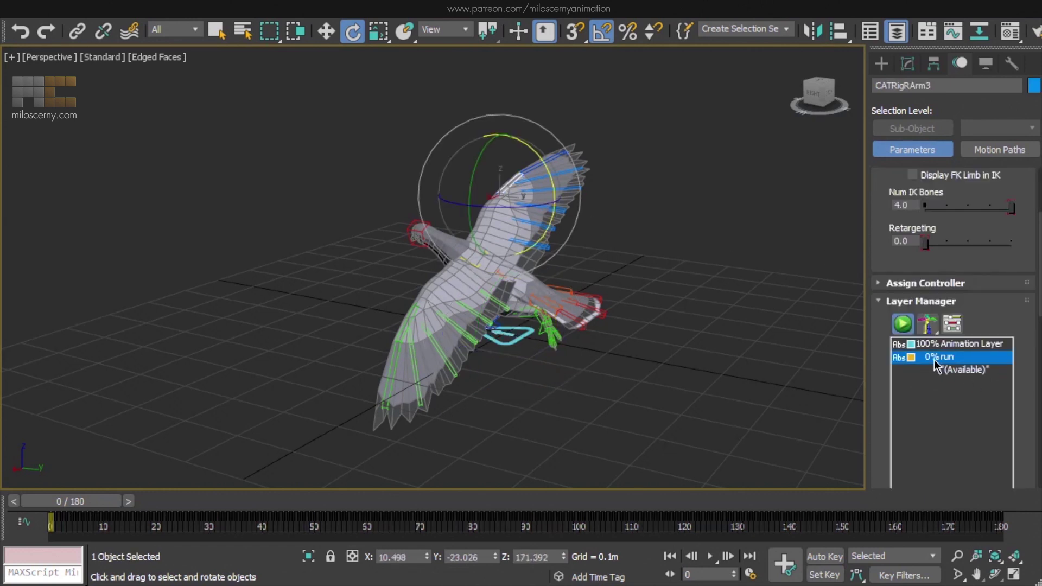
{"action": "left_click", "coordinate": [513, 346]}
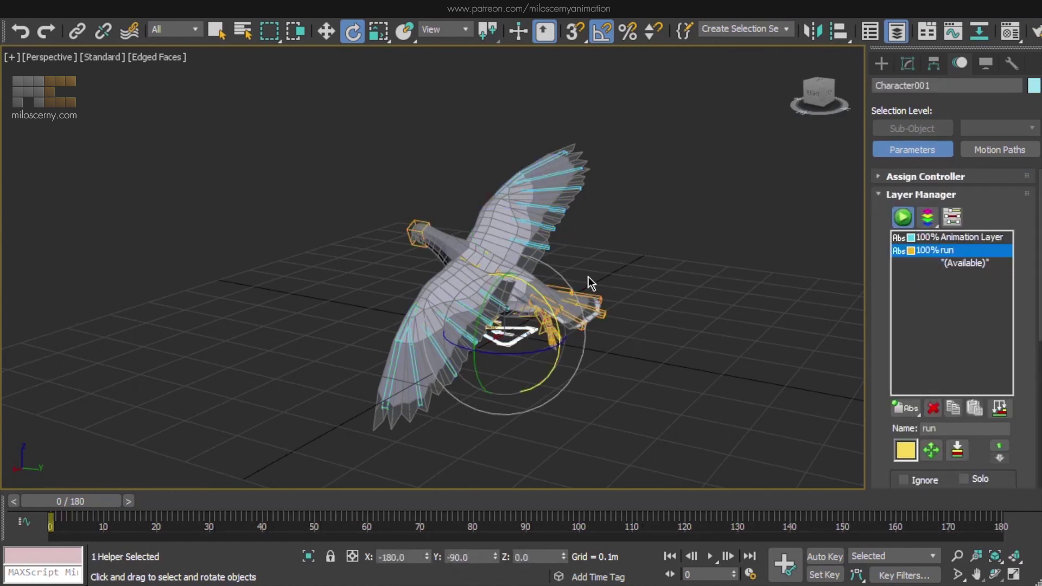
{"action": "key", "text": "F3"}
{"action": "mouse_move", "coordinate": [560, 281]}
{"action": "middle_mouse_down", "text": "alt"}
{"action": "mouse_move", "coordinate": [654, 326]}
{"action": "mouse_move", "coordinate": [589, 330]}
{"action": "middle_mouse_up", "text": "alt"}
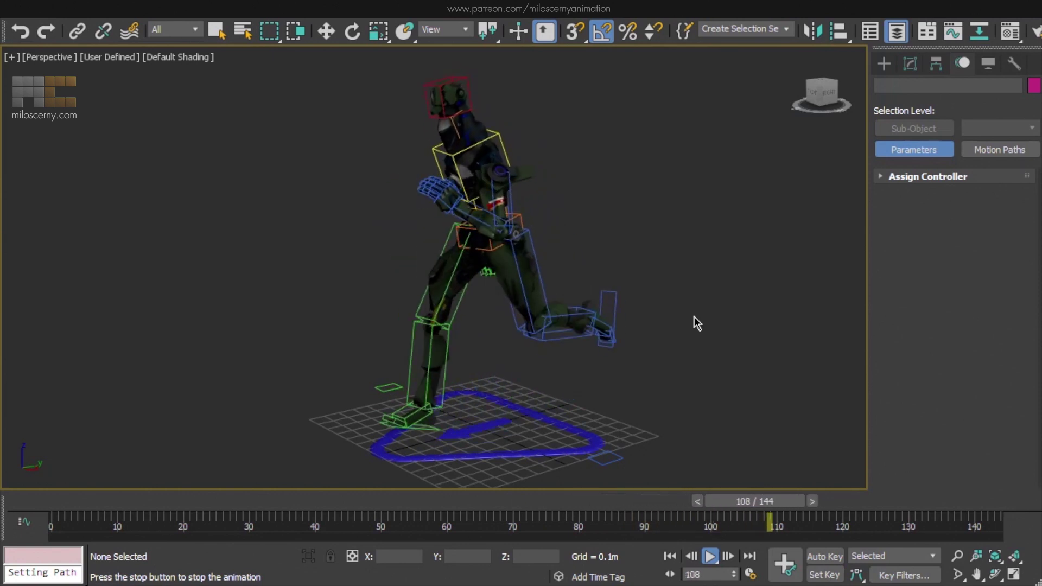
Select the runner's root helper and open the CATMotion editor for its run layer.
{"action": "key", "text": "w"}
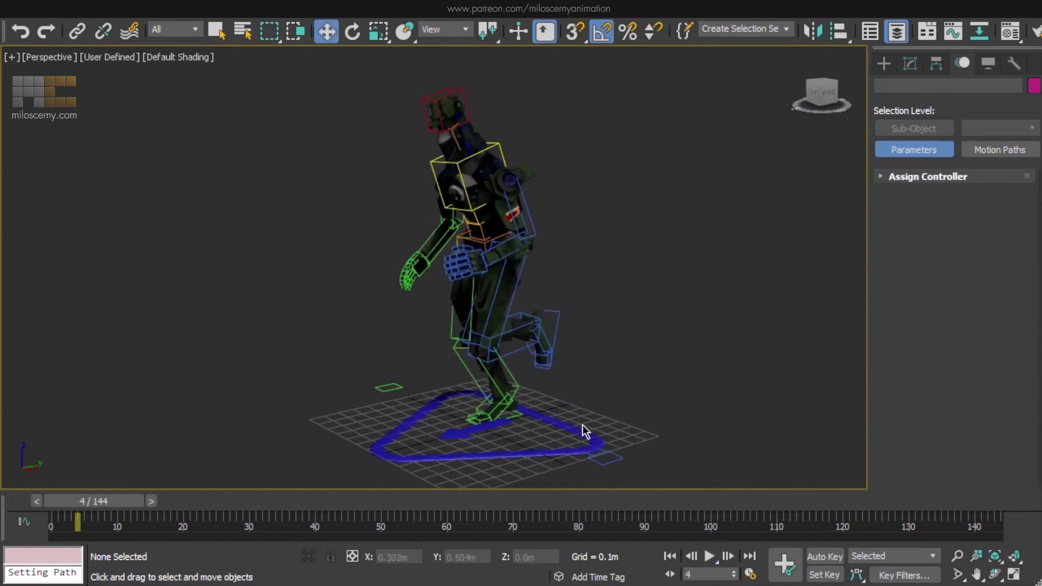
{"action": "left_click", "coordinate": [583, 435]}
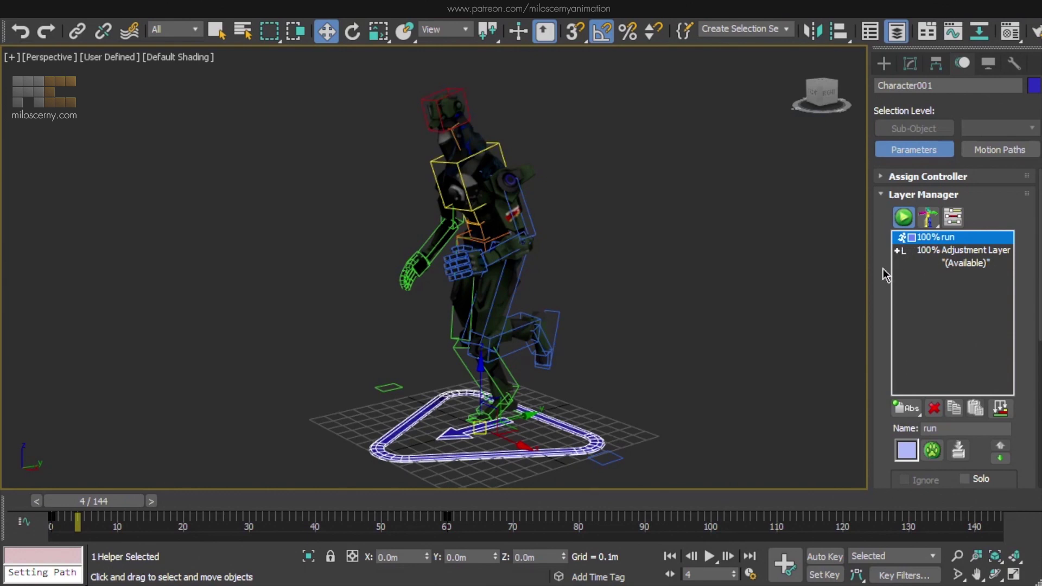
{"action": "left_click_drag", "start_coordinate": [884, 280], "coordinate": [876, 242]}
{"action": "left_click", "coordinate": [934, 414]}
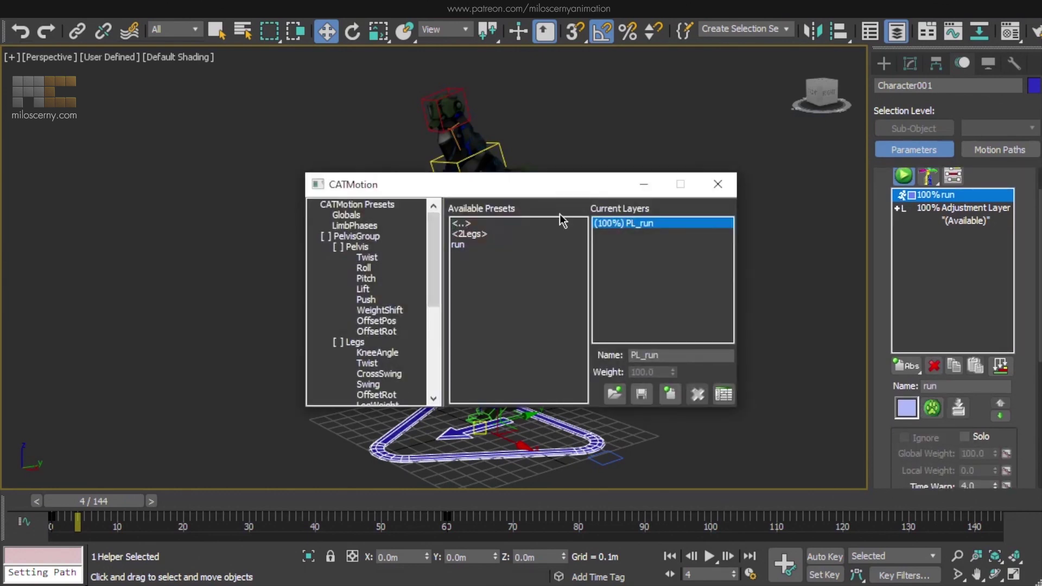
Play the run with the editor moved aside, showing the FootPlatform OffsetPos curves.
{"action": "left_click_drag", "start_coordinate": [553, 180], "coordinate": [274, 86]}
{"action": "middle_click_drag", "start_coordinate": [593, 210], "coordinate": [755, 209]}
{"action": "left_click", "coordinate": [708, 557]}
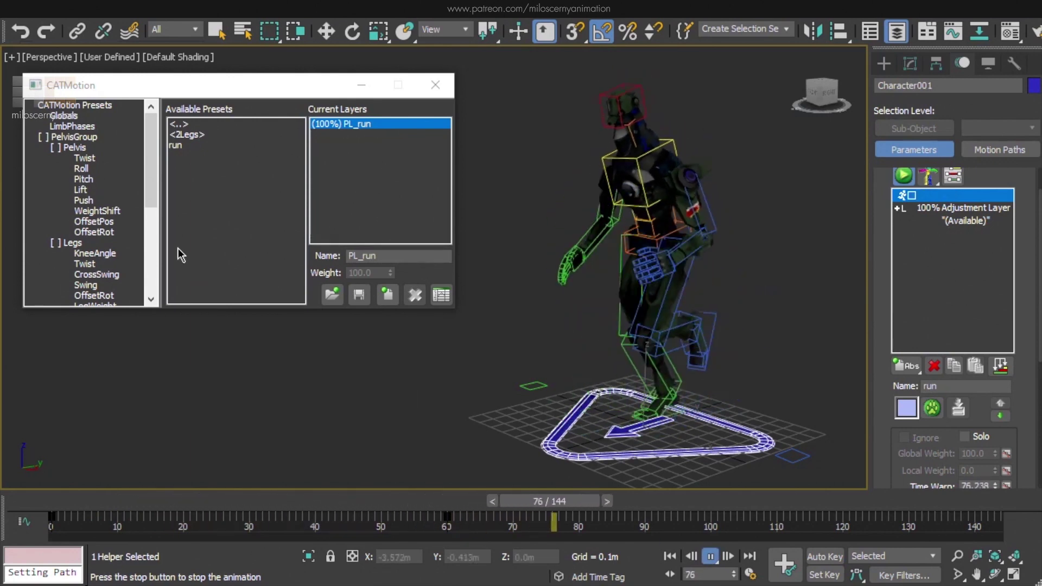
{"action": "scroll", "coordinate": [95, 177], "scroll_direction": "down", "scroll_amount": 1}
{"action": "scroll", "coordinate": [95, 178], "scroll_direction": "down", "scroll_amount": 2}
{"action": "scroll", "coordinate": [95, 178], "scroll_direction": "down", "scroll_amount": 2}
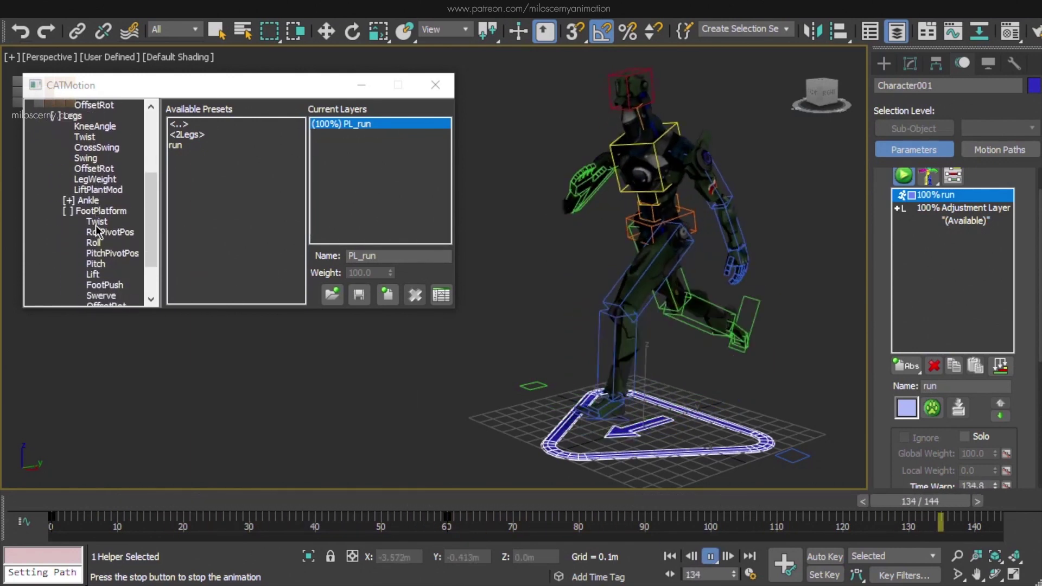
{"action": "scroll", "coordinate": [97, 196], "scroll_direction": "down", "scroll_amount": 1}
{"action": "scroll", "coordinate": [105, 244], "scroll_direction": "down", "scroll_amount": 1}
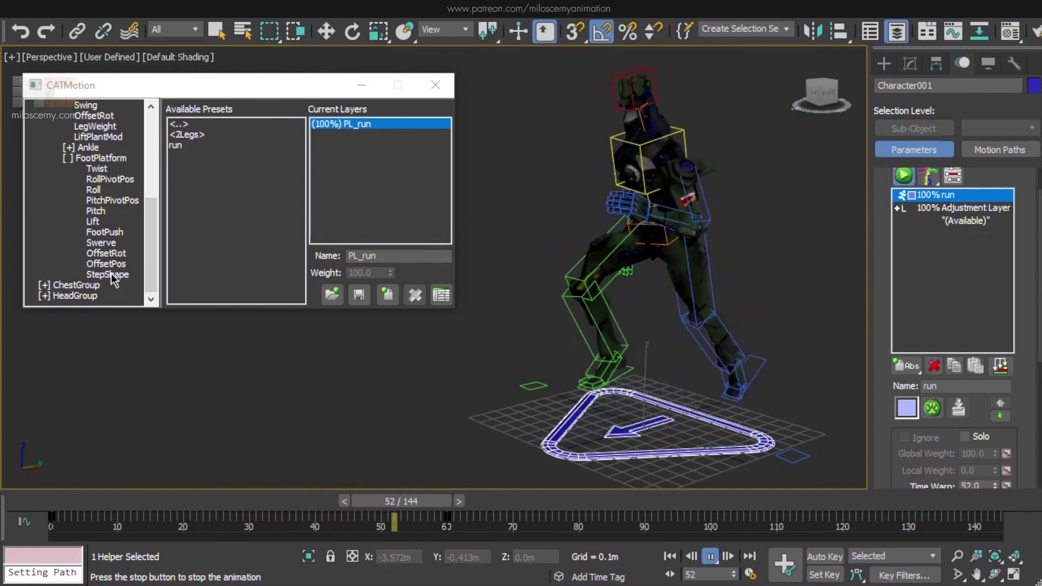
{"action": "left_click", "coordinate": [107, 263]}
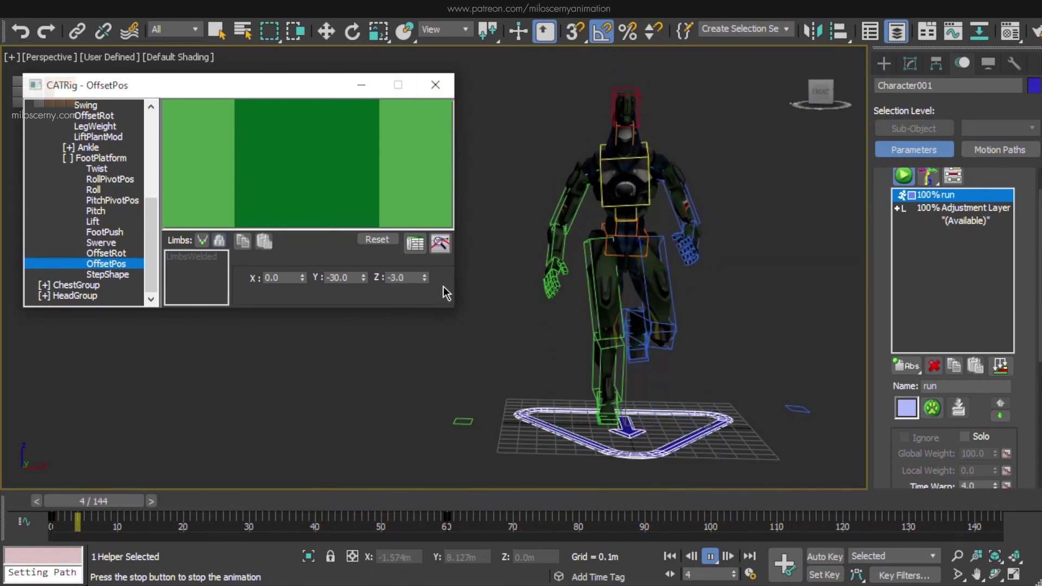
{"action": "scroll", "coordinate": [126, 214], "scroll_direction": "up", "scroll_amount": 2}
{"action": "scroll", "coordinate": [126, 214], "scroll_direction": "up", "scroll_amount": 2}
{"action": "scroll", "coordinate": [126, 214], "scroll_direction": "up", "scroll_amount": 2}
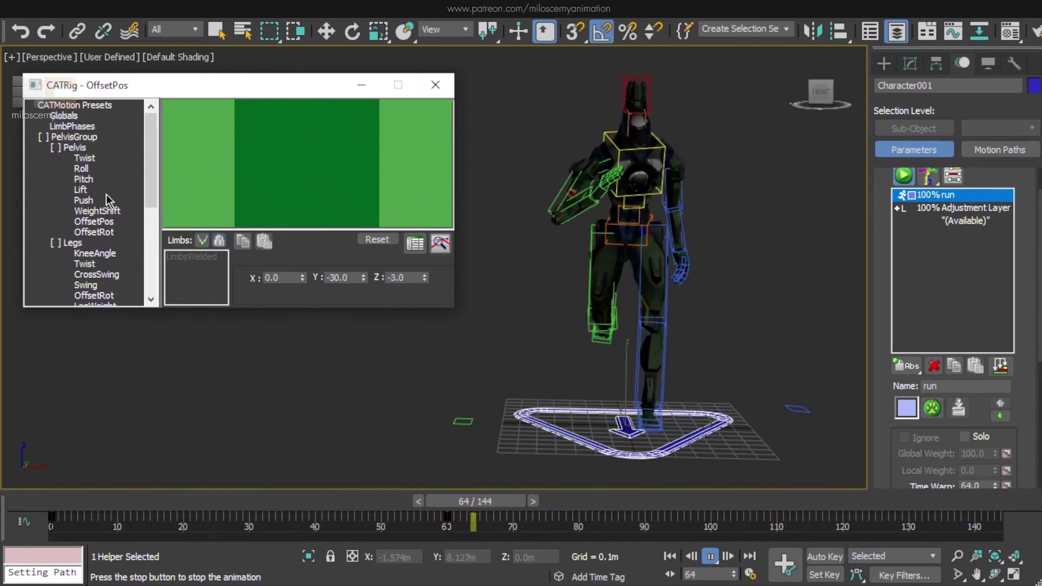
Exaggerate then undo the Pelvis Lift value, and show the Globals settings.
{"action": "left_click", "coordinate": [81, 189]}
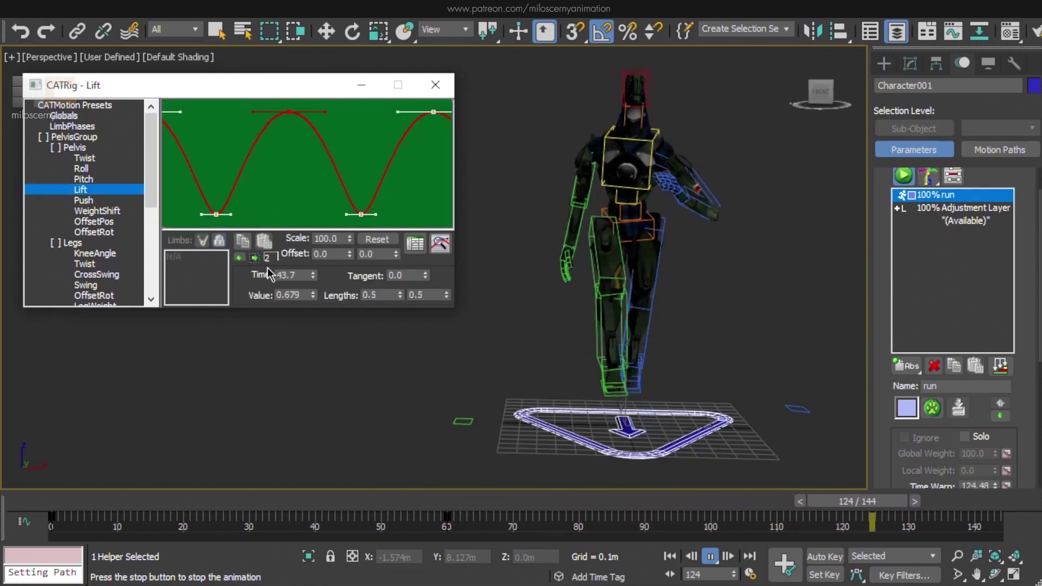
{"action": "left_click_drag", "start_coordinate": [314, 299], "coordinate": [310, 150]}
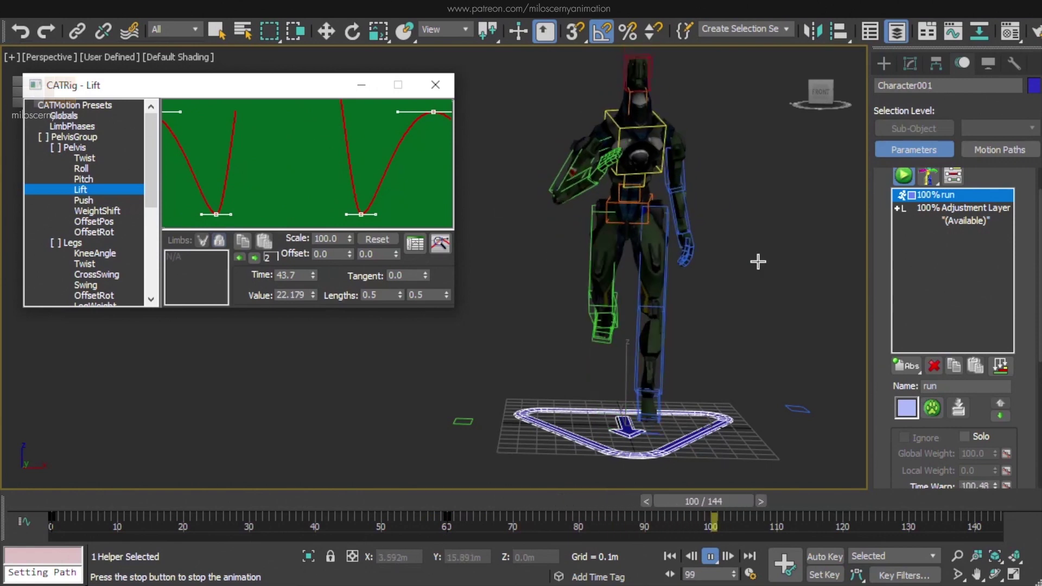
{"action": "middle_click_drag", "start_coordinate": [761, 261], "coordinate": [643, 259], "text": "alt"}
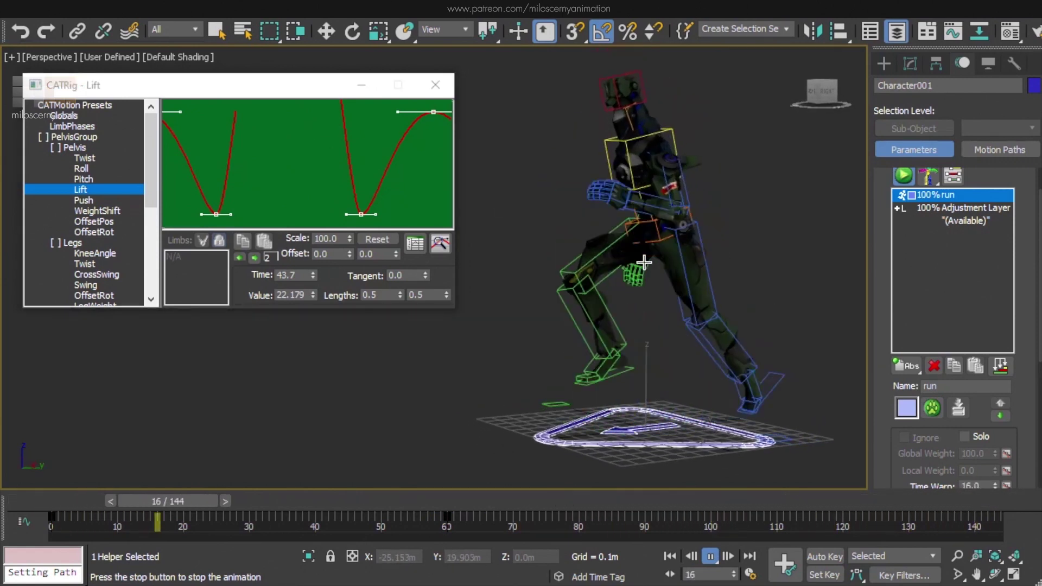
{"action": "key", "text": "ctrl+z"}
{"action": "left_click", "coordinate": [97, 116]}
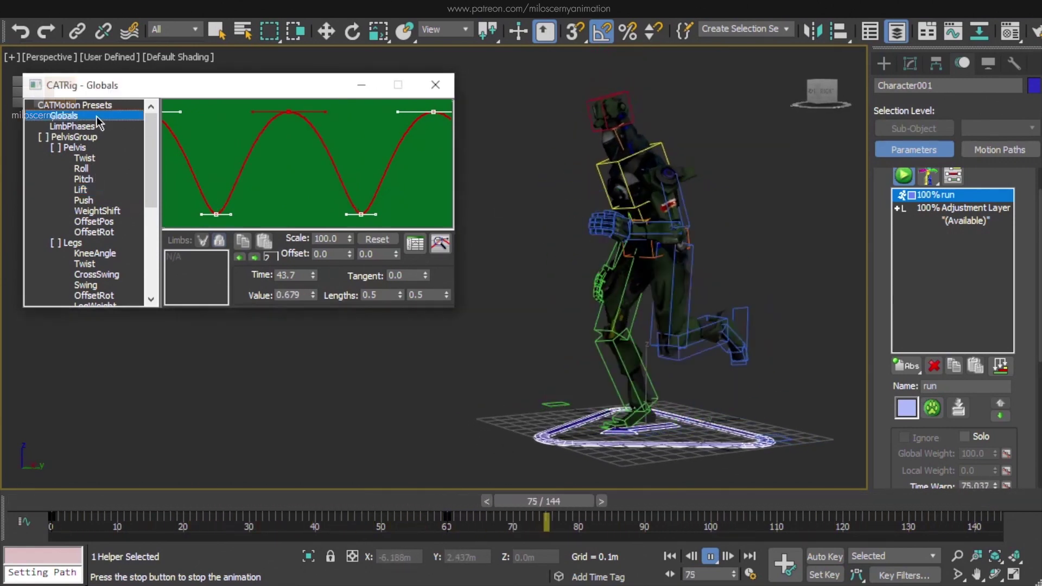
{"action": "left_click", "coordinate": [384, 180]}
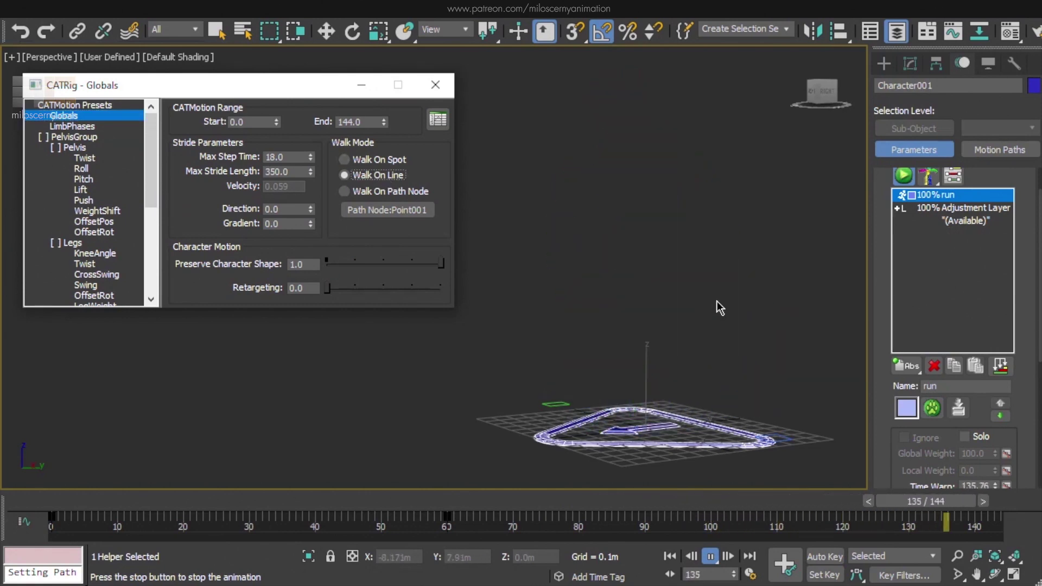
{"action": "scroll", "coordinate": [676, 309], "scroll_direction": "down", "scroll_amount": 3}
{"action": "middle_click_drag", "start_coordinate": [620, 327], "coordinate": [716, 344]}
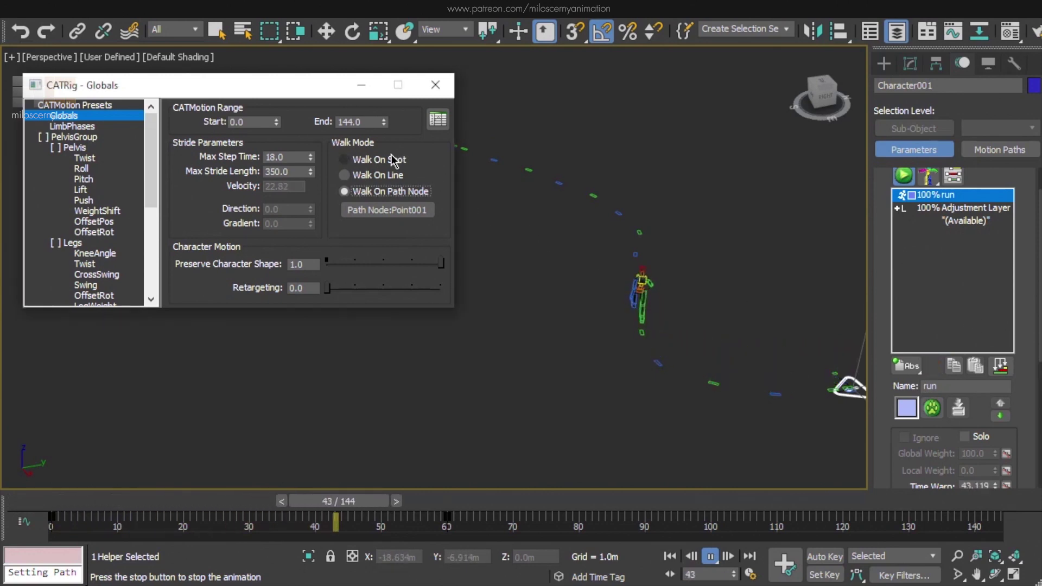
{"action": "scroll", "coordinate": [765, 349], "scroll_direction": "up", "scroll_amount": 8}
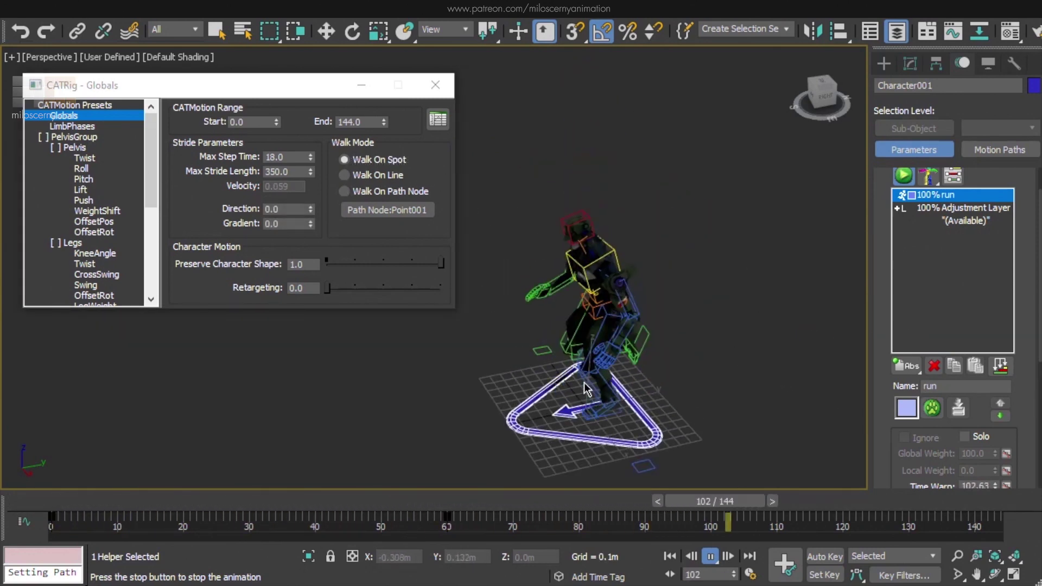
{"action": "scroll", "coordinate": [684, 350], "scroll_direction": "up", "scroll_amount": 4}
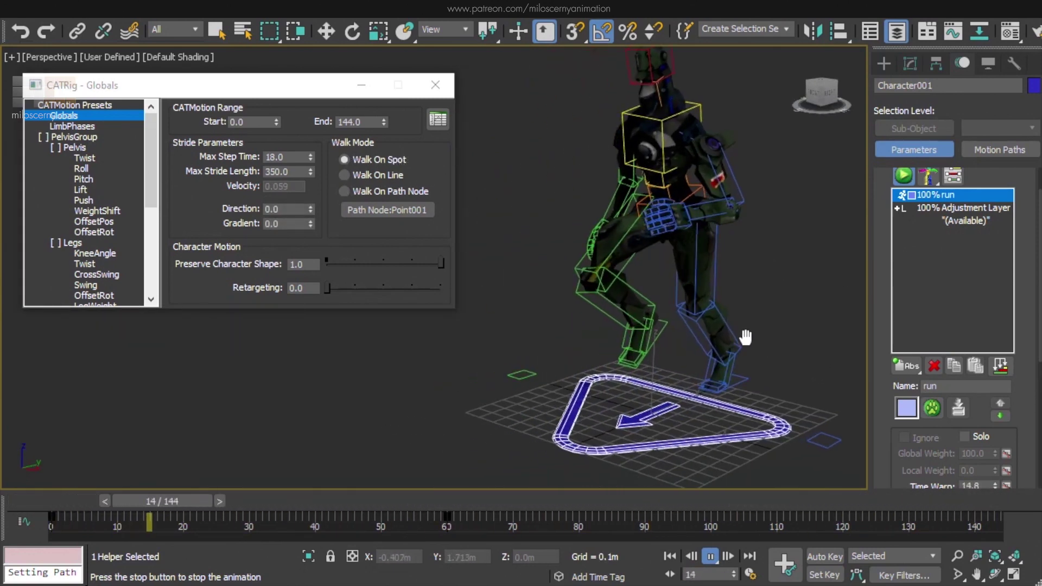
{"action": "middle_click_drag", "start_coordinate": [748, 341], "coordinate": [732, 362]}
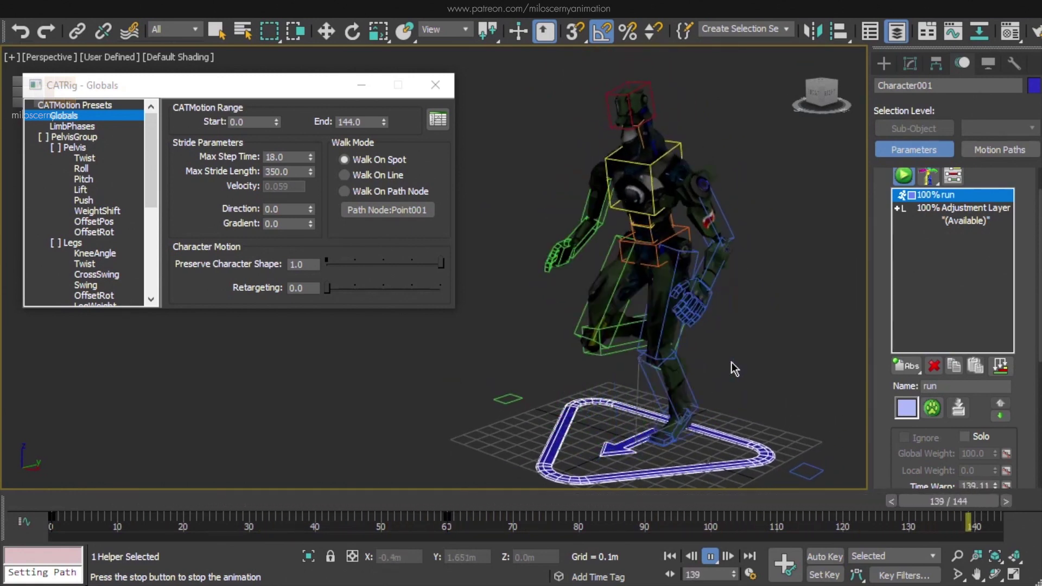
Add a CATMotion Layer from frame 0, preview it playing, and clear the selection.
{"action": "key", "text": "Home"}
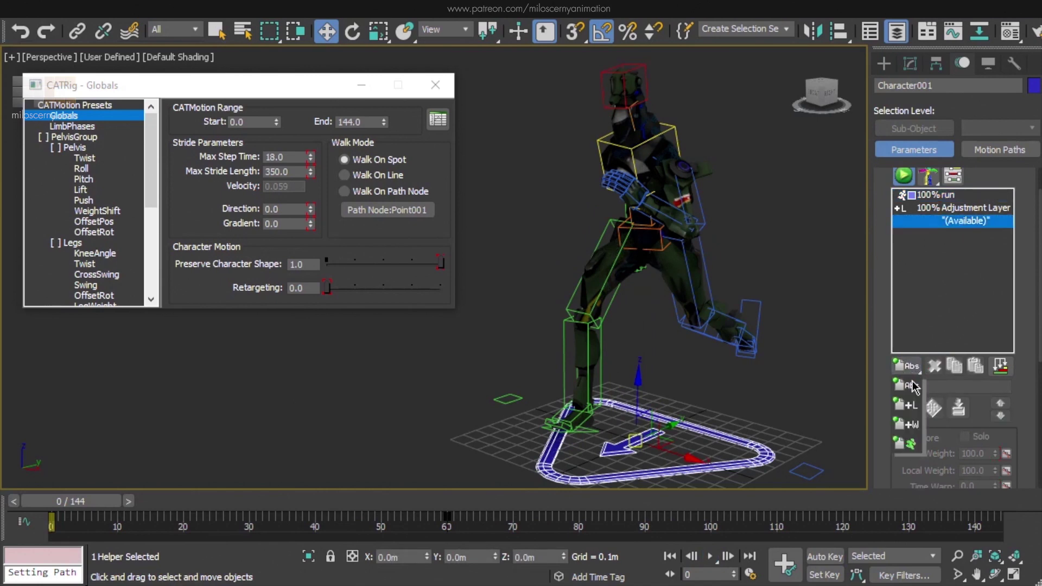
{"action": "left_click", "coordinate": [914, 442]}
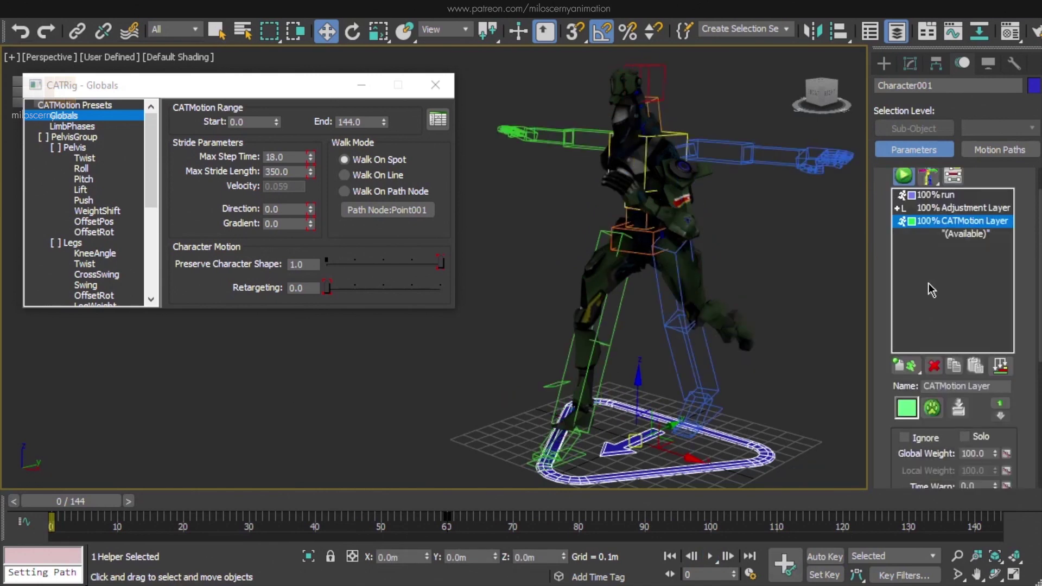
{"action": "left_click", "coordinate": [713, 558]}
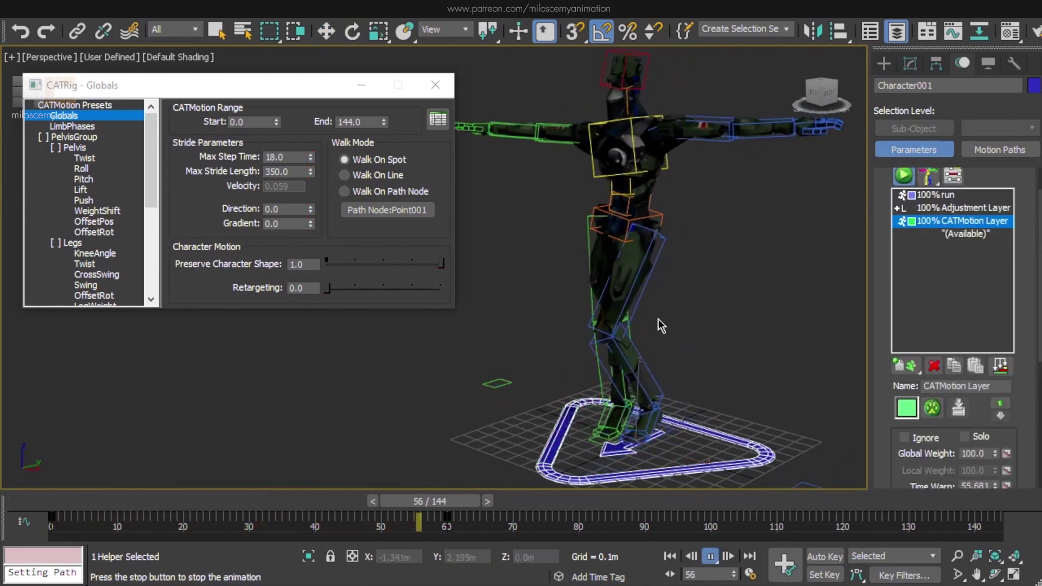
{"action": "scroll", "coordinate": [684, 318], "scroll_direction": "down", "scroll_amount": 5}
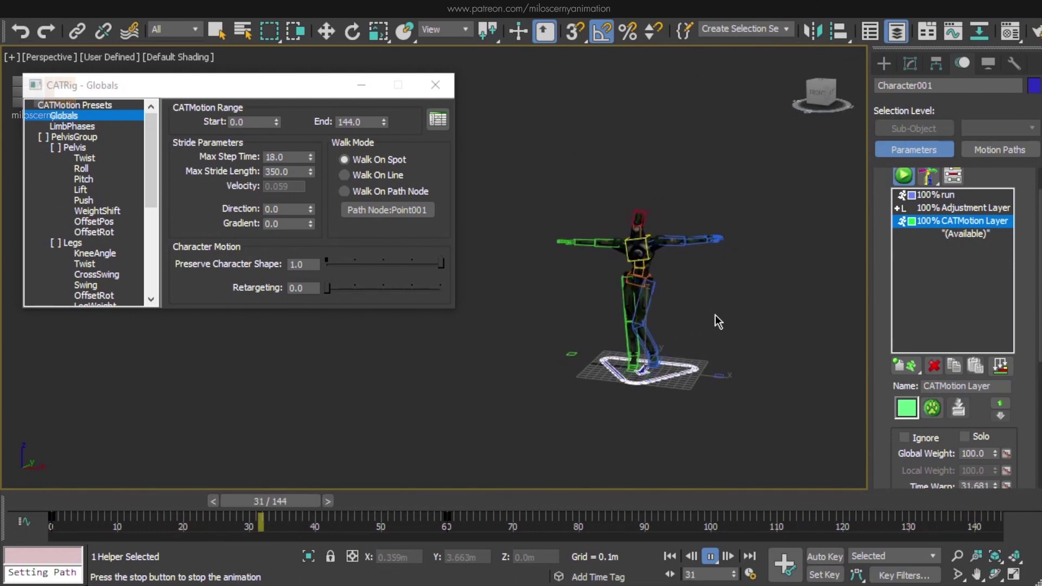
{"action": "scroll", "coordinate": [716, 316], "scroll_direction": "up", "scroll_amount": 5}
{"action": "left_click", "coordinate": [694, 317]}
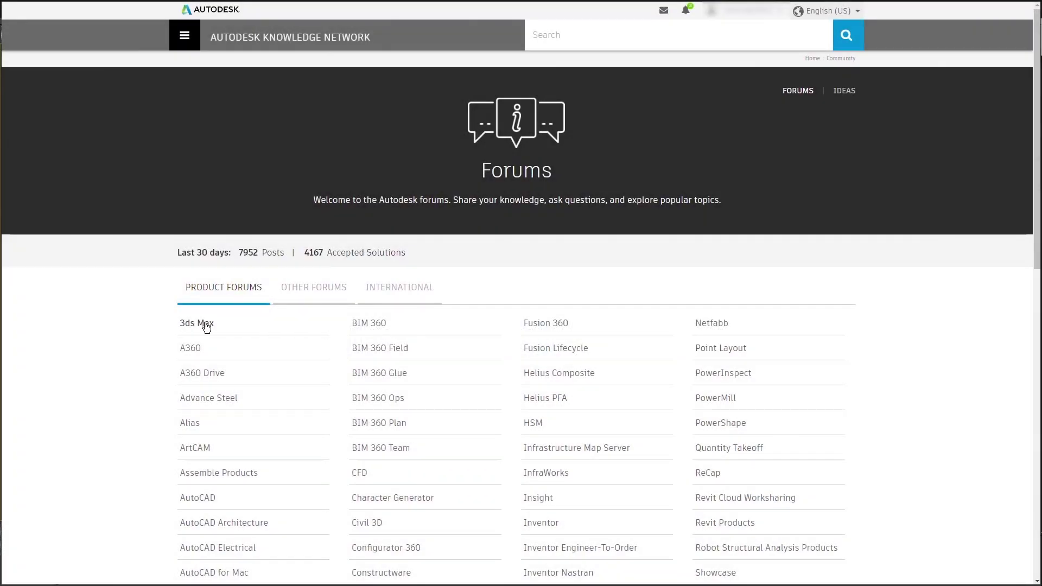
Go to the 3ds Max product forum in Autodesk Community.
{"action": "left_click", "coordinate": [206, 327]}
{"action": "scroll", "coordinate": [219, 428], "scroll_direction": "down", "scroll_amount": 1}
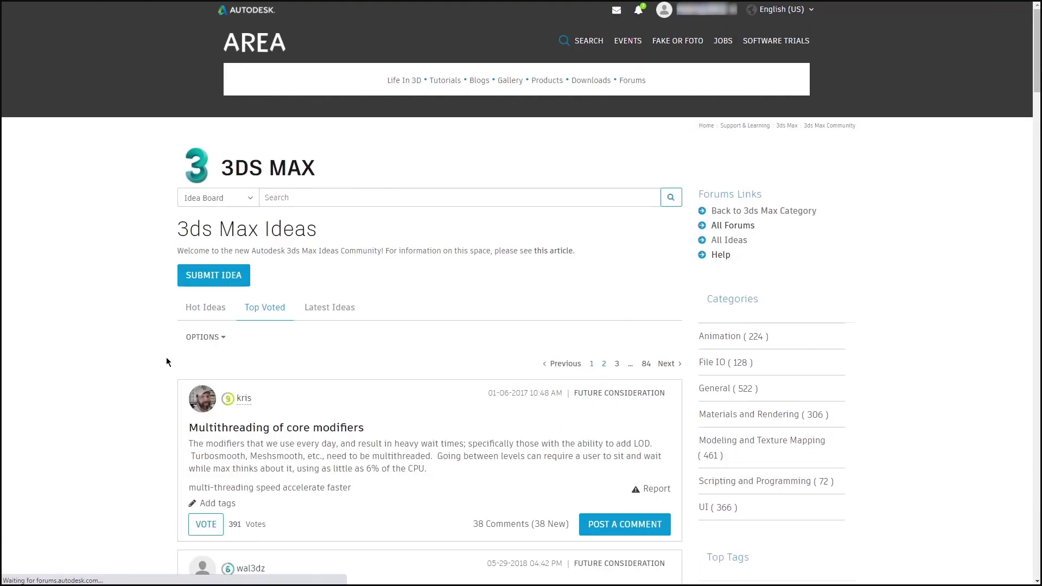
{"action": "scroll", "coordinate": [164, 362], "scroll_direction": "down", "scroll_amount": 3}
{"action": "scroll", "coordinate": [163, 359], "scroll_direction": "down", "scroll_amount": 5}
{"action": "scroll", "coordinate": [163, 352], "scroll_direction": "down", "scroll_amount": 5}
{"action": "scroll", "coordinate": [161, 344], "scroll_direction": "down", "scroll_amount": 5}
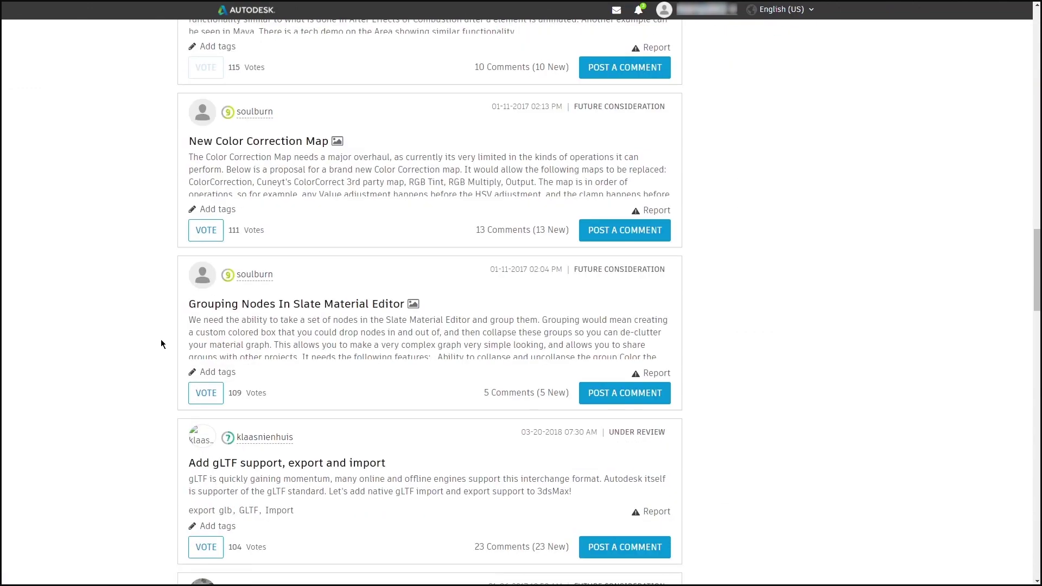
{"action": "scroll", "coordinate": [161, 344], "scroll_direction": "down", "scroll_amount": 5}
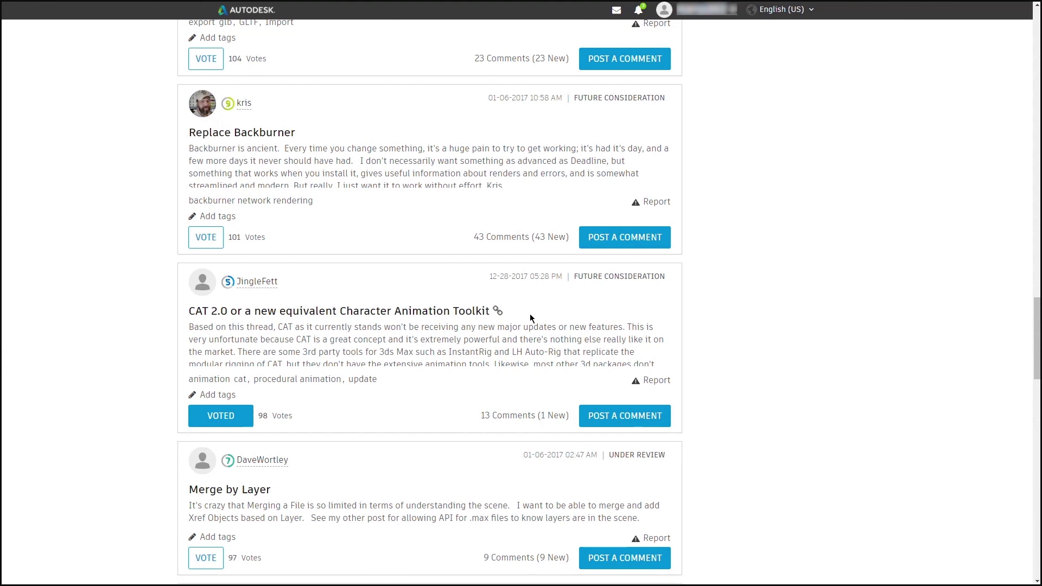
{"action": "scroll", "coordinate": [530, 318], "scroll_direction": "up", "scroll_amount": 1}
{"action": "scroll", "coordinate": [531, 318], "scroll_direction": "up", "scroll_amount": 4}
{"action": "scroll", "coordinate": [531, 318], "scroll_direction": "up", "scroll_amount": 4}
{"action": "scroll", "coordinate": [198, 398], "scroll_direction": "up", "scroll_amount": 2}
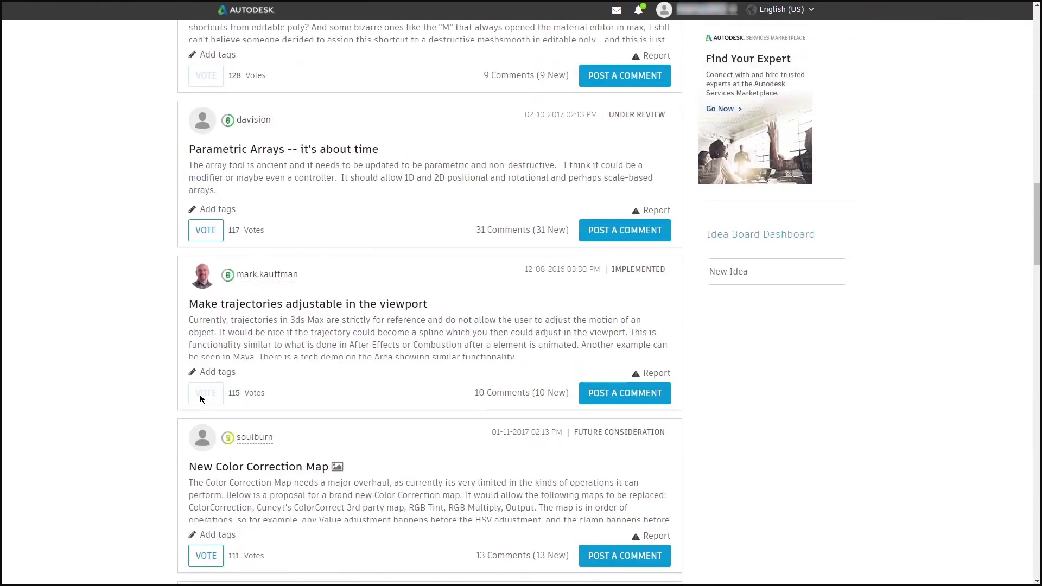
{"action": "scroll", "coordinate": [369, 389], "scroll_direction": "up", "scroll_amount": 1}
{"action": "scroll", "coordinate": [196, 461], "scroll_direction": "up", "scroll_amount": 4}
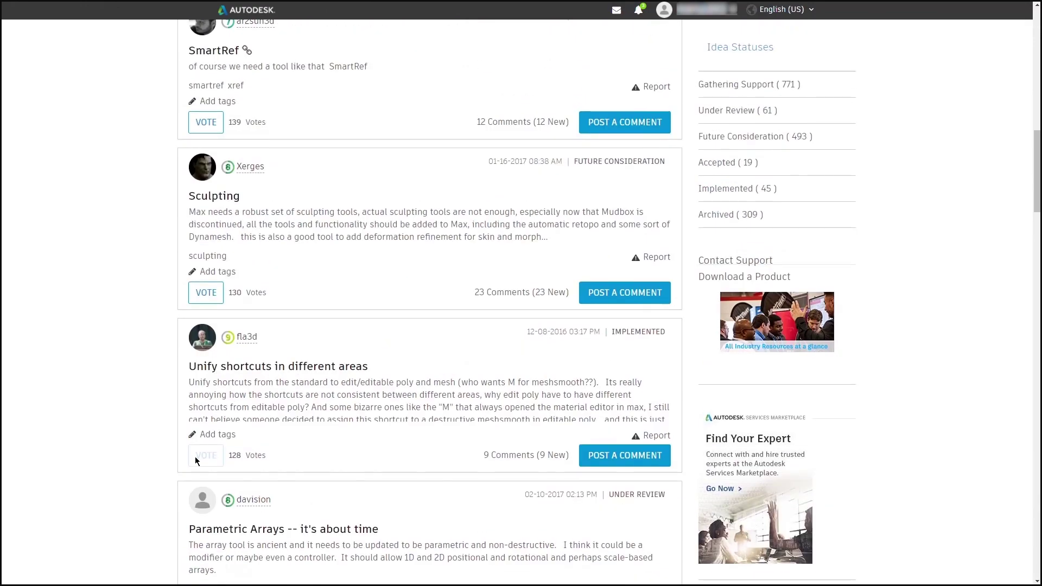
{"action": "scroll", "coordinate": [351, 428], "scroll_direction": "up", "scroll_amount": 1}
{"action": "scroll", "coordinate": [422, 416], "scroll_direction": "up", "scroll_amount": 4}
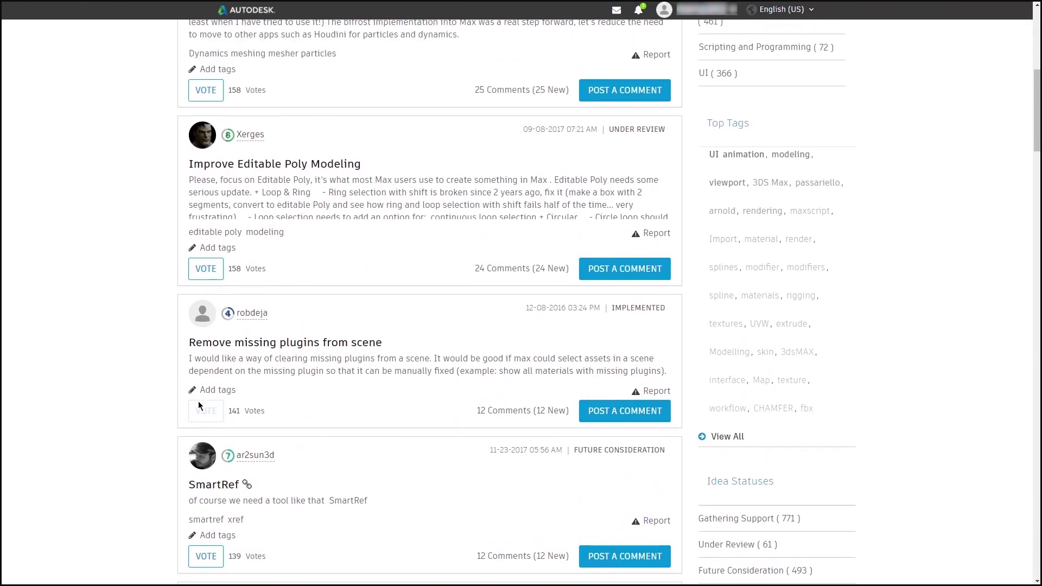
{"action": "scroll", "coordinate": [489, 326], "scroll_direction": "up", "scroll_amount": 3}
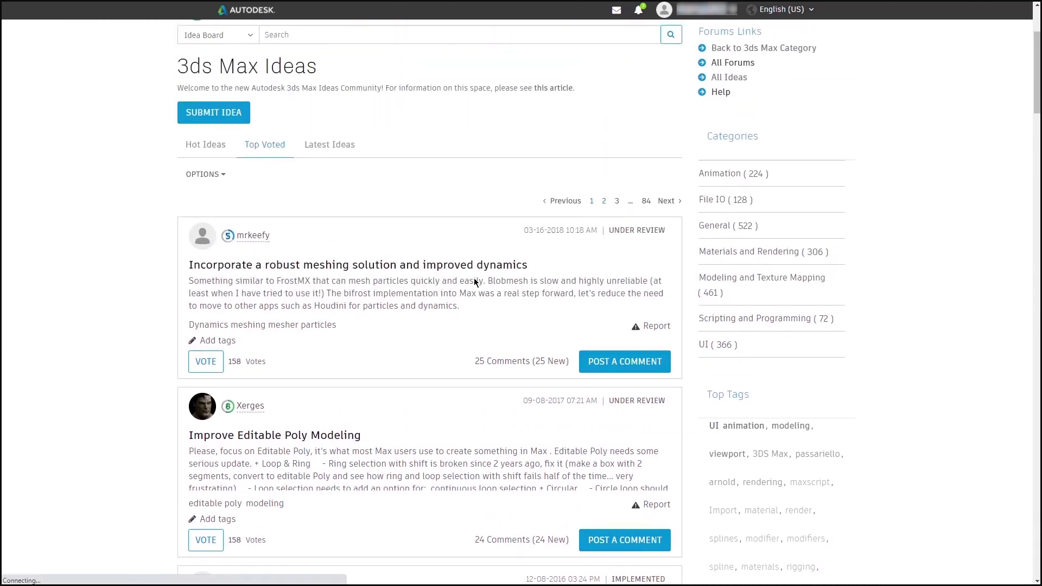
{"action": "scroll", "coordinate": [391, 319], "scroll_direction": "down", "scroll_amount": 2}
{"action": "scroll", "coordinate": [391, 319], "scroll_direction": "down", "scroll_amount": 3}
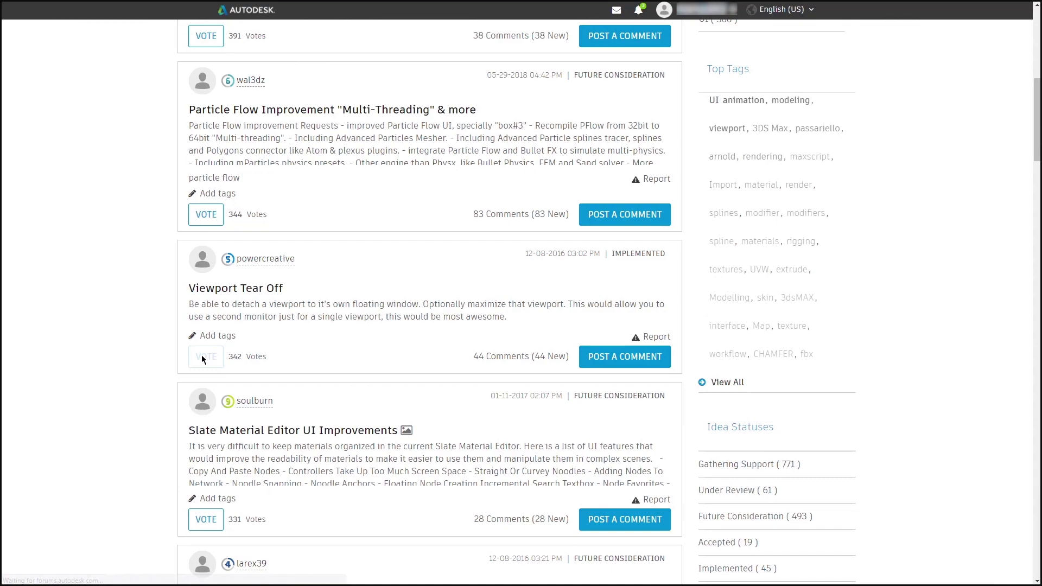